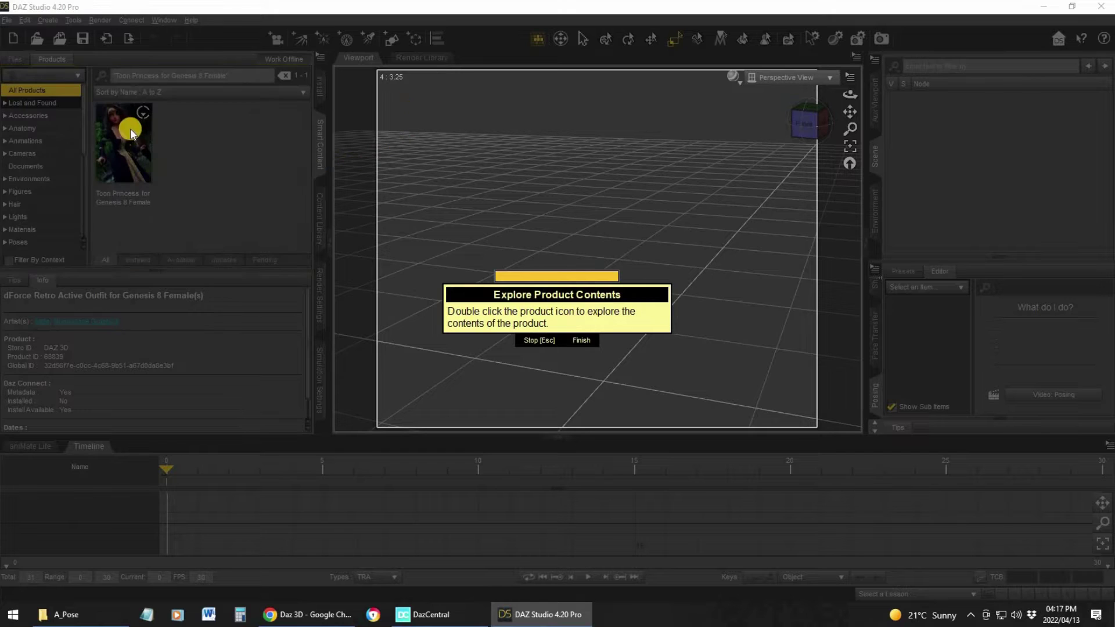
Open the contents of the Toon Princess for Genesis 8 Female product and load the Toon Princess actor into the scene
left_click(585, 342)
double_click(125, 144)
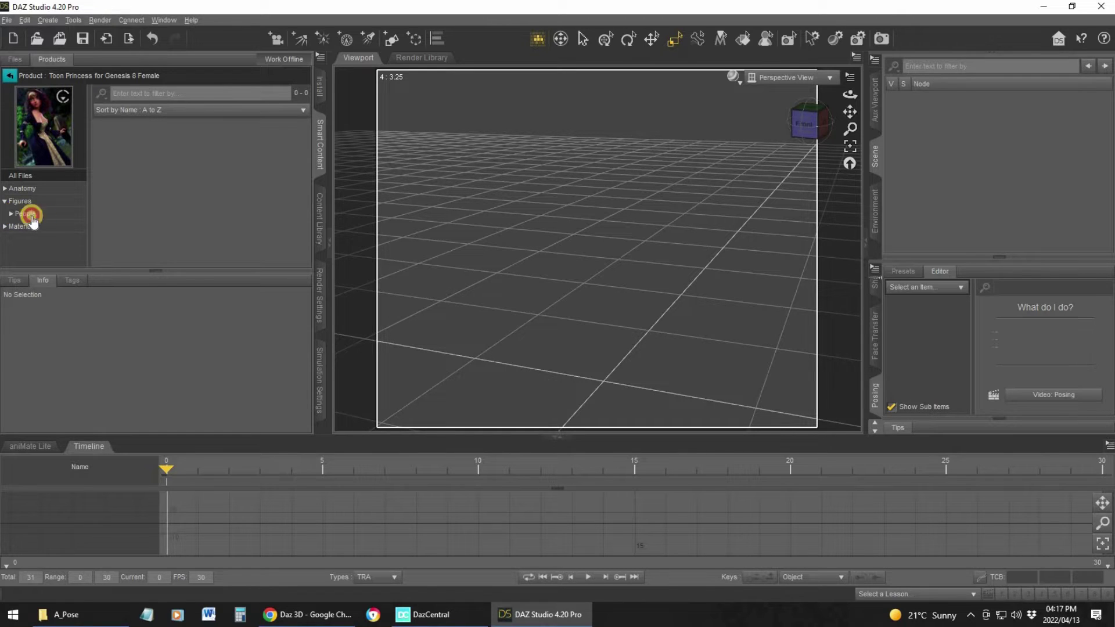
left_click(15, 215)
double_click(115, 149)
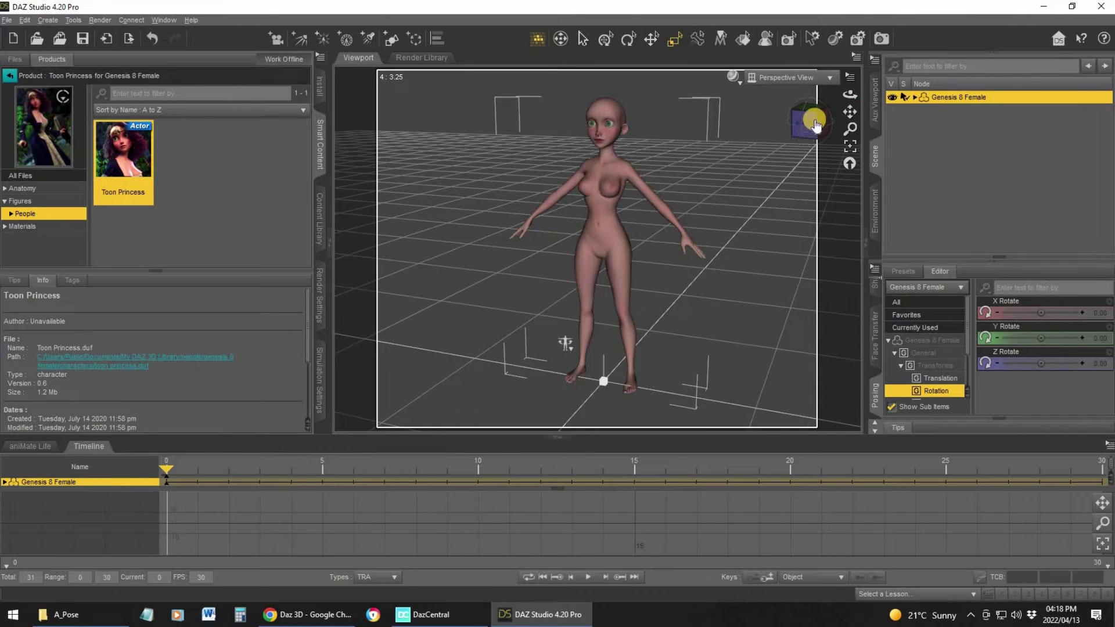
left_click_drag(565, 343, 563, 333, "alt")
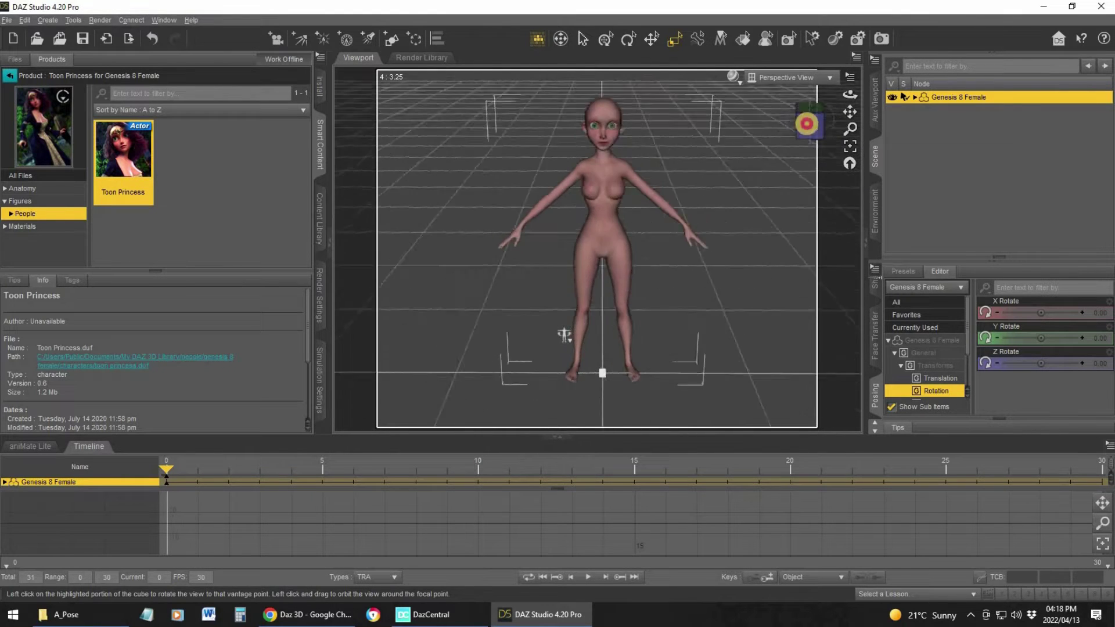
left_click(803, 124)
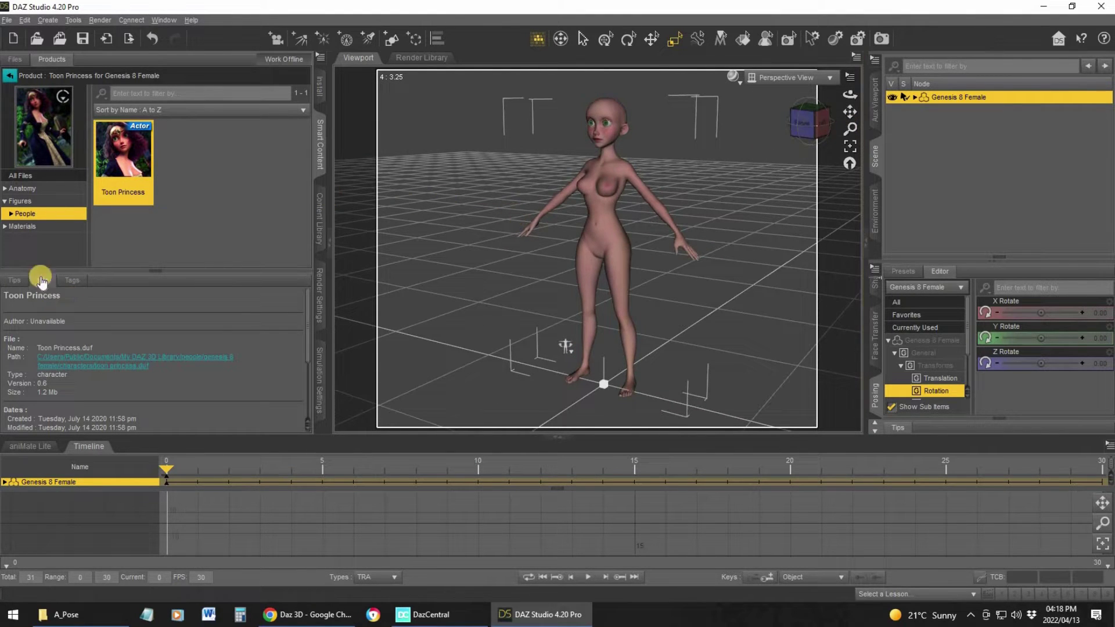
Apply the TP Blue Eyes material from the product's Iray eye colors to the Genesis 8 Female figure
left_click(4, 201)
left_click(5, 215)
left_click(46, 225)
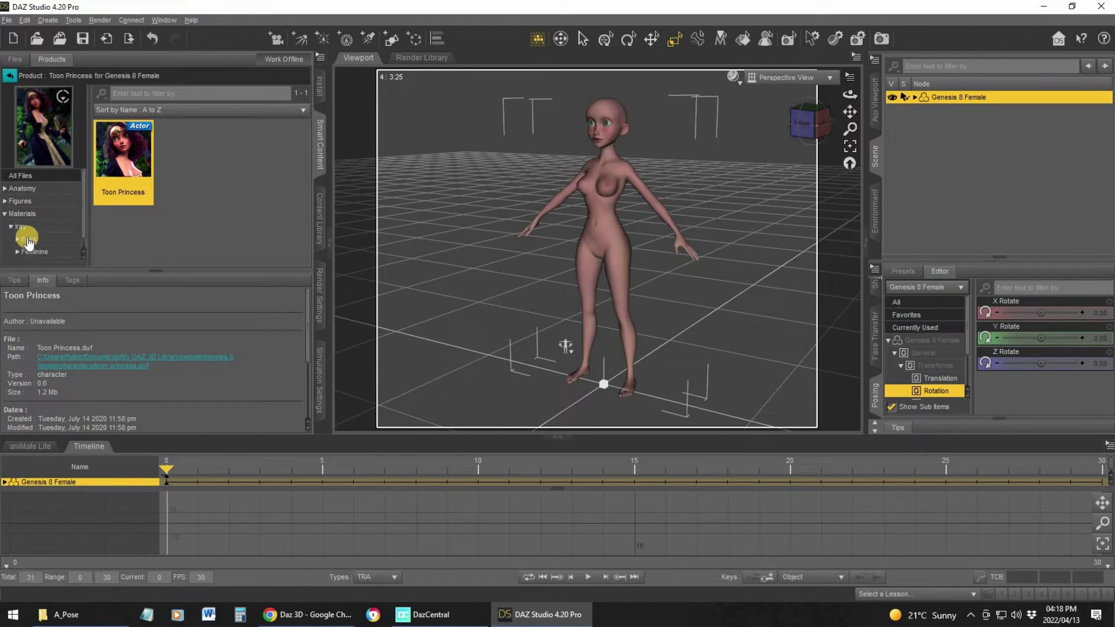
left_click(15, 240)
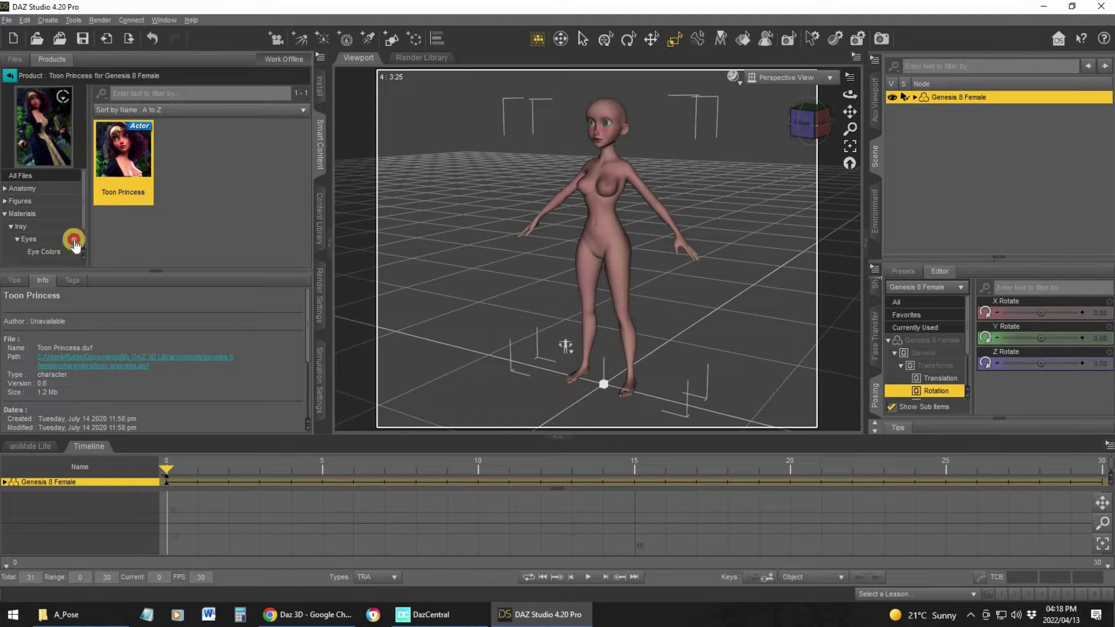
left_click(41, 252)
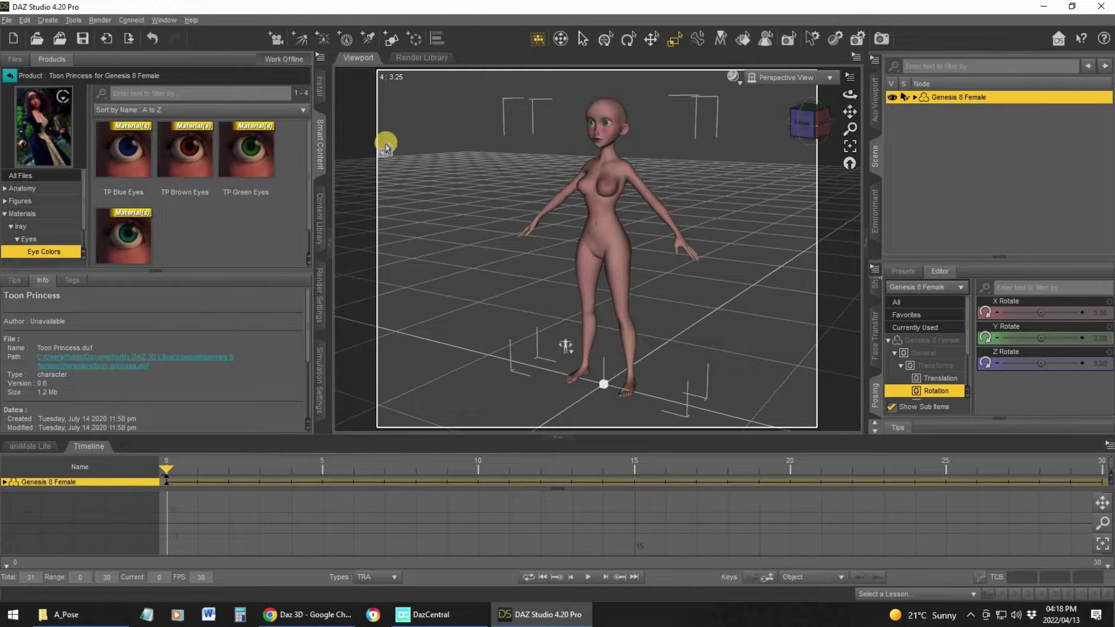
left_click(946, 97)
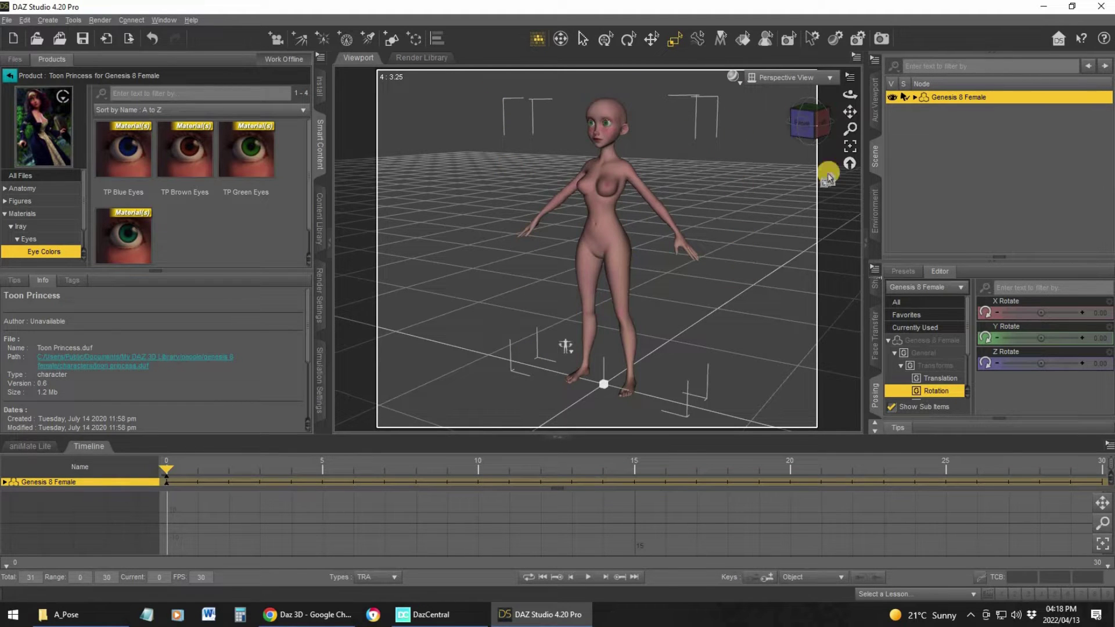
left_click(669, 103)
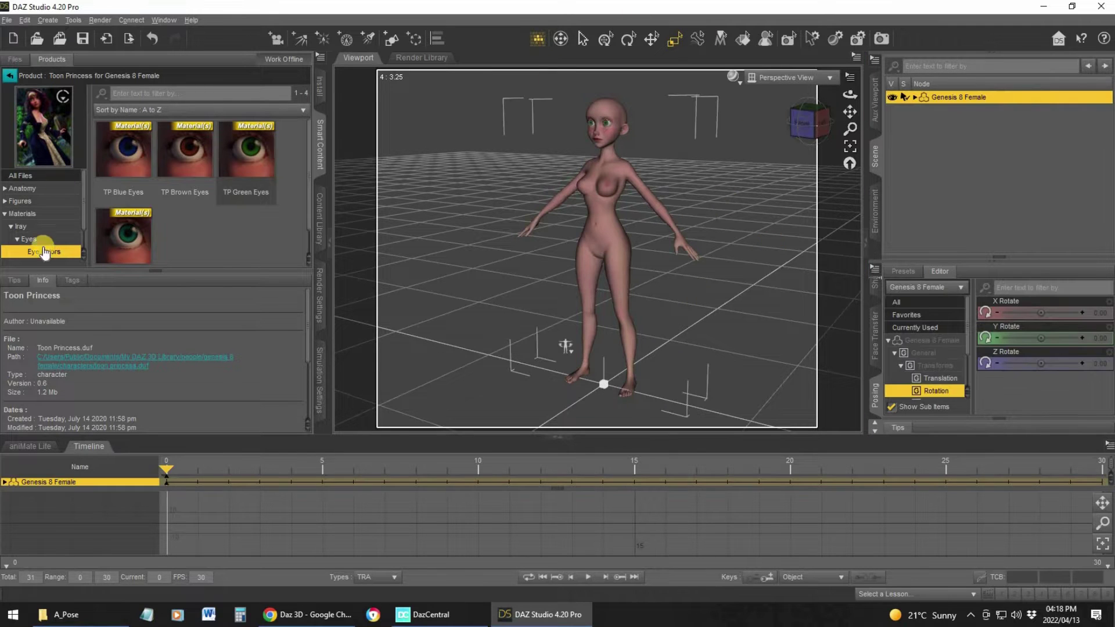
left_click_drag(129, 154, 639, 138)
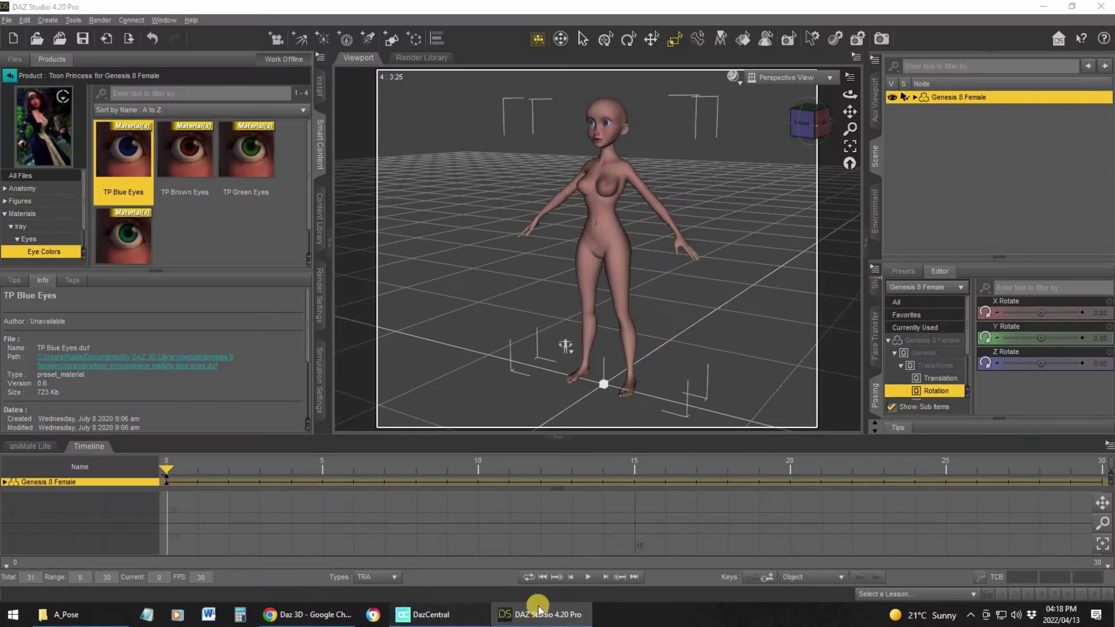
Switch to DazCentral, find the dForce Retro Active Outfit for Genesis 8 Female(s) and open it in DAZ Studio
left_click(538, 613)
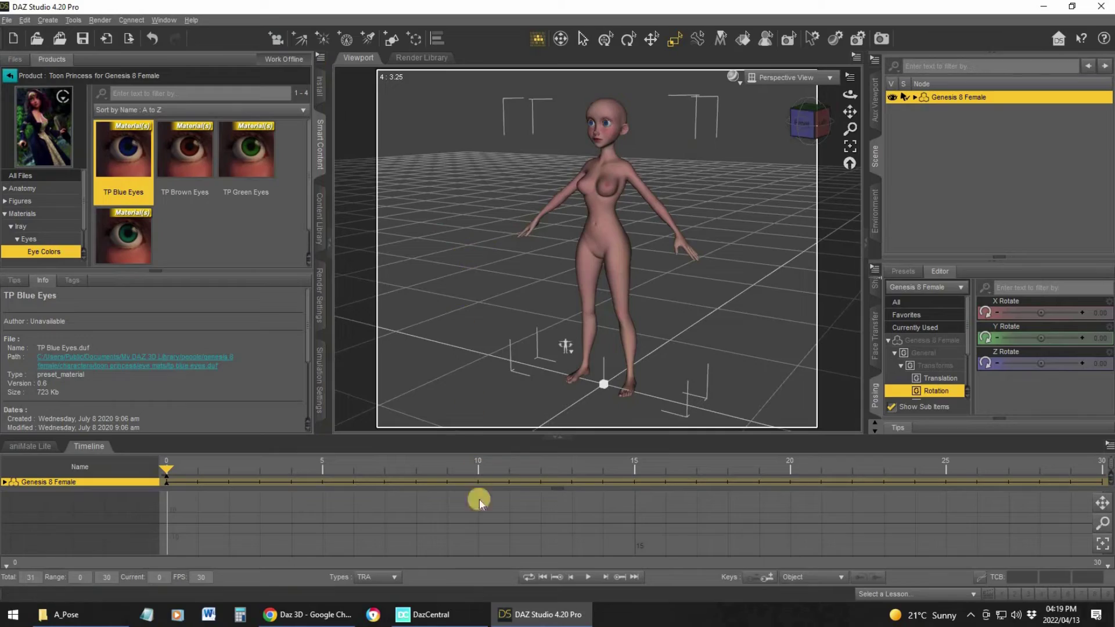
key("alt+Tab")
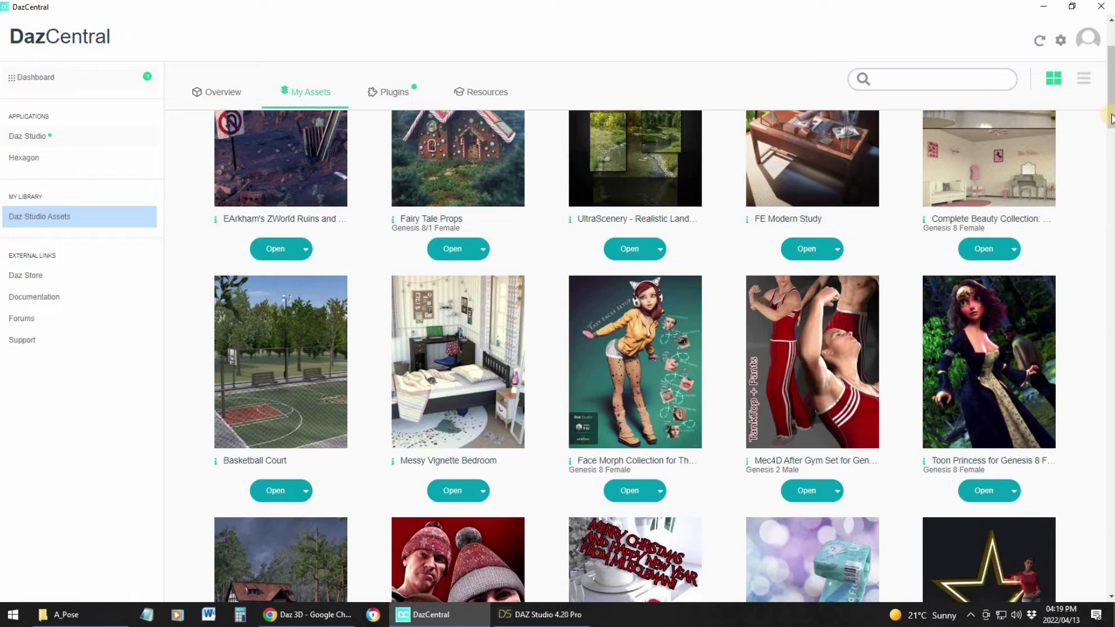
left_click_drag(1110, 125, 1110, 204)
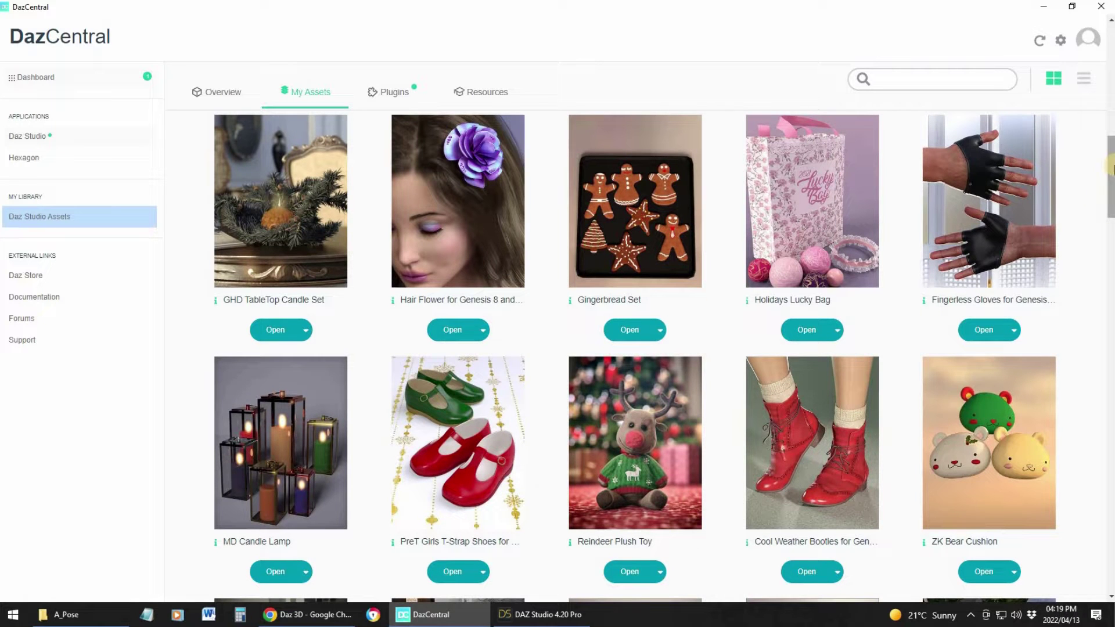
left_click_drag(1111, 191, 1098, 277)
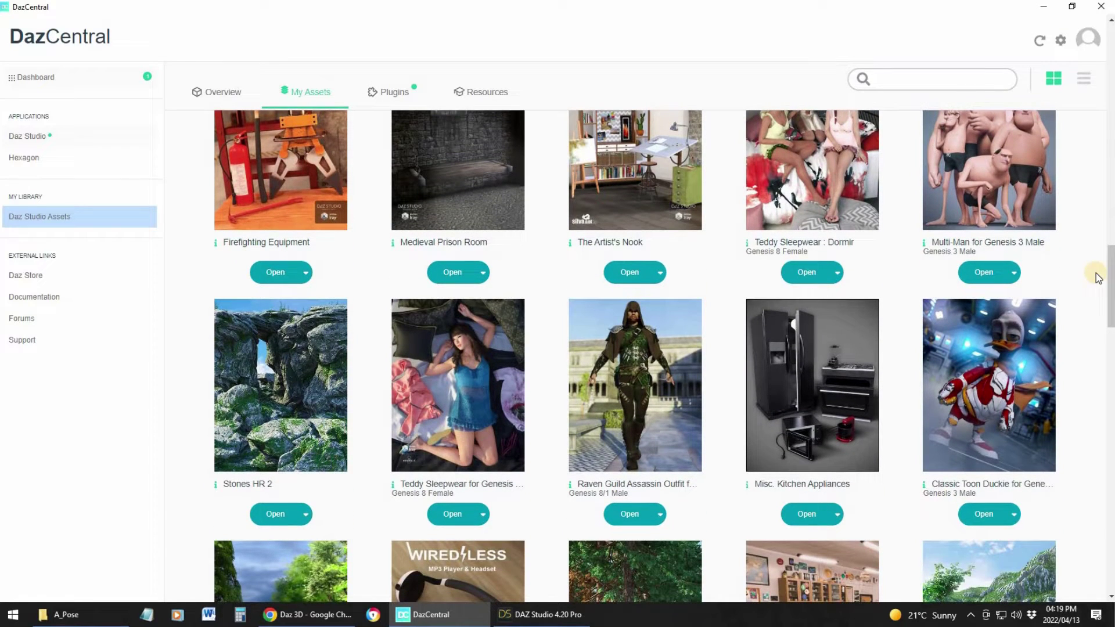
left_click_drag(1111, 306, 1110, 433)
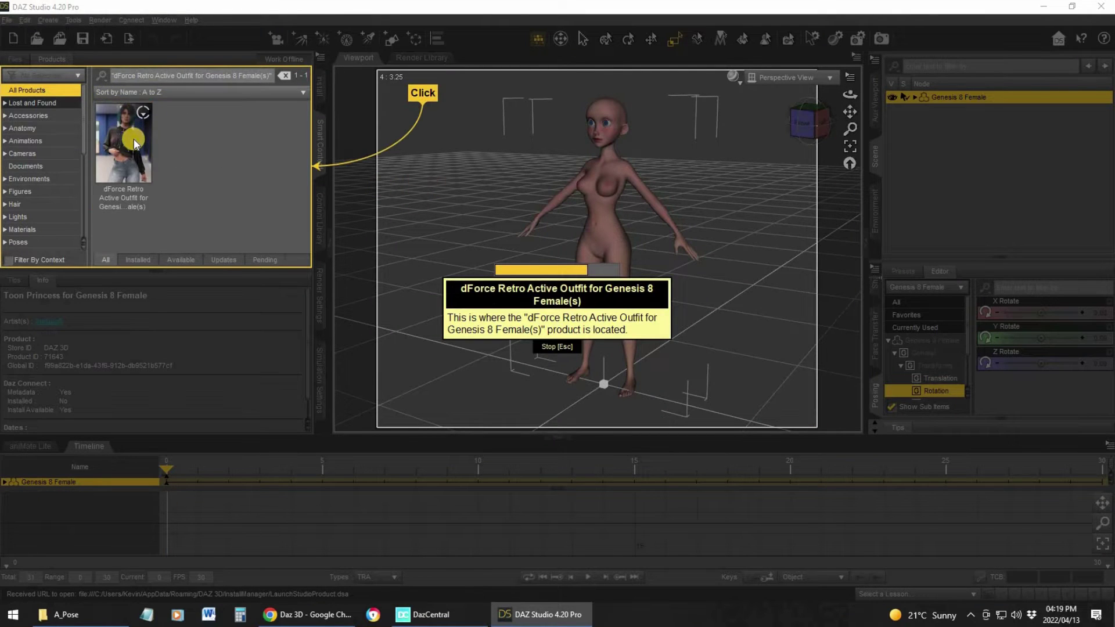
Open the outfit product's contents and add the Retro Active Pants from its wardrobe to the Genesis 8 Female figure
left_click(133, 142)
left_click(559, 353)
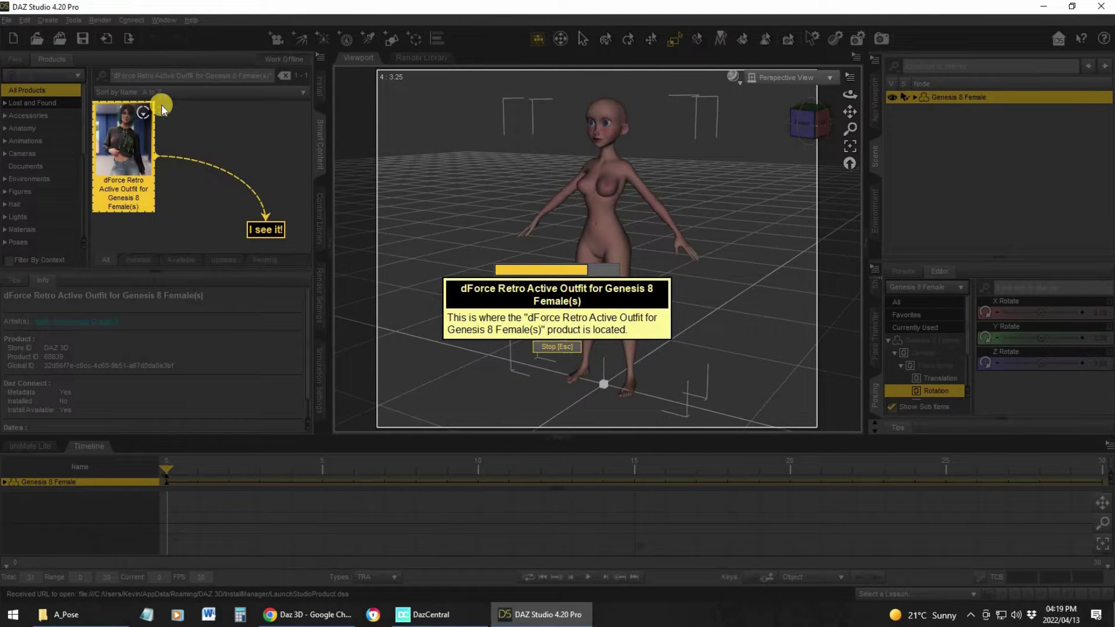
left_click(124, 136)
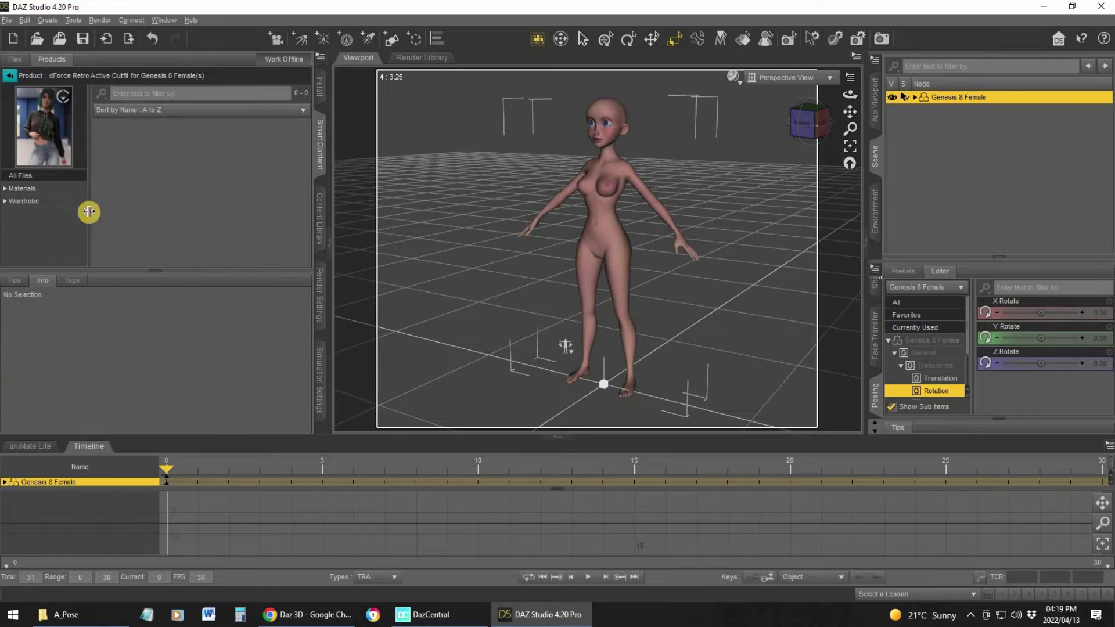
left_click(4, 202)
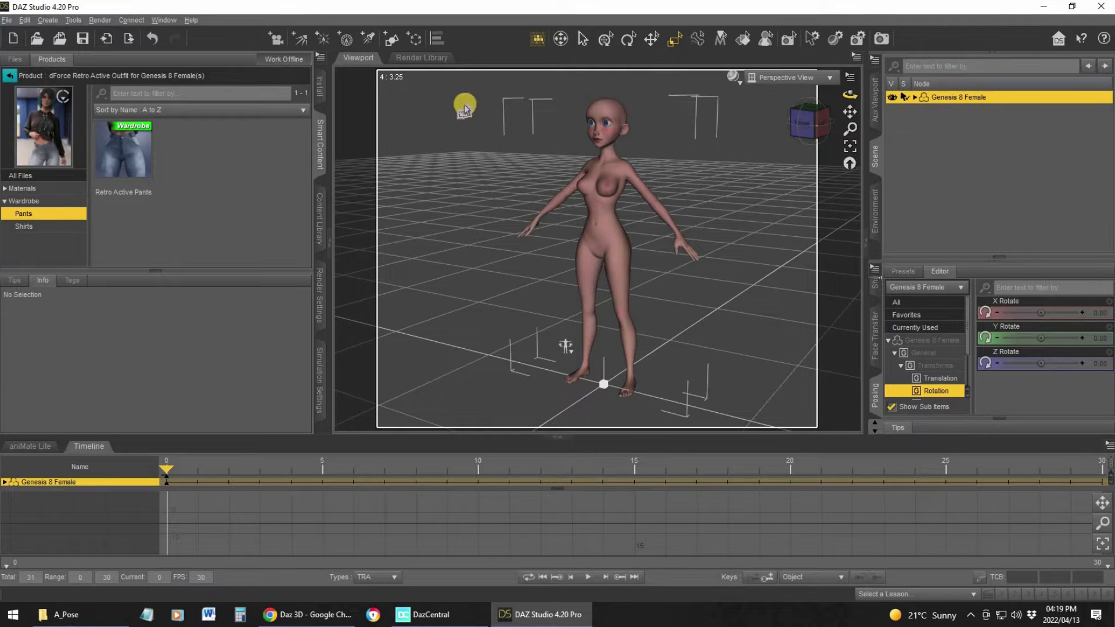
left_click(1061, 131)
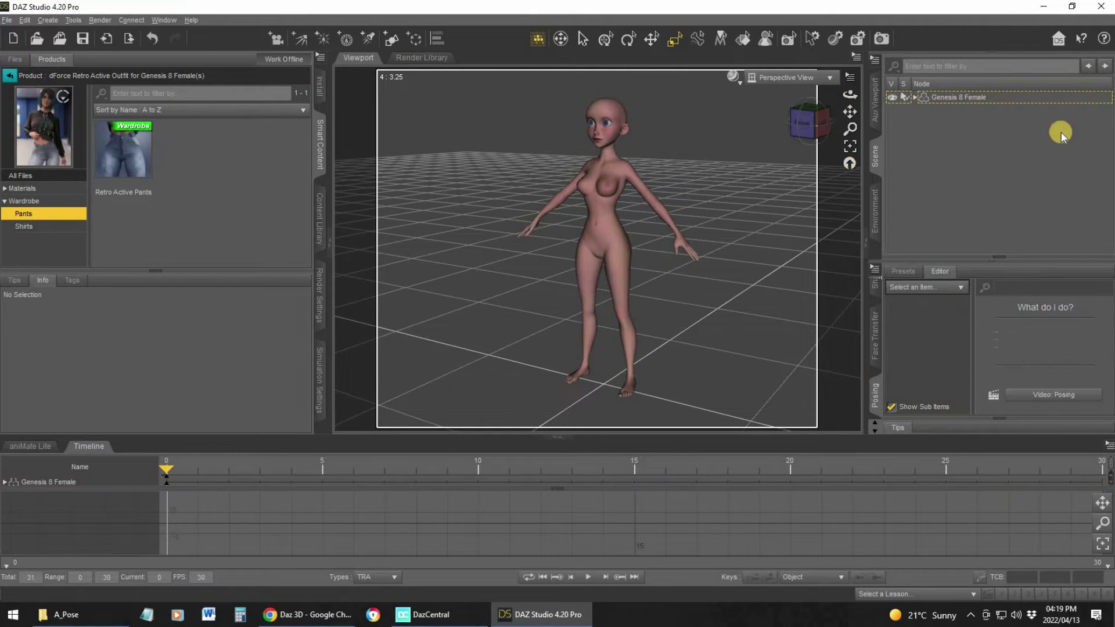
left_click(950, 96)
left_click(133, 150)
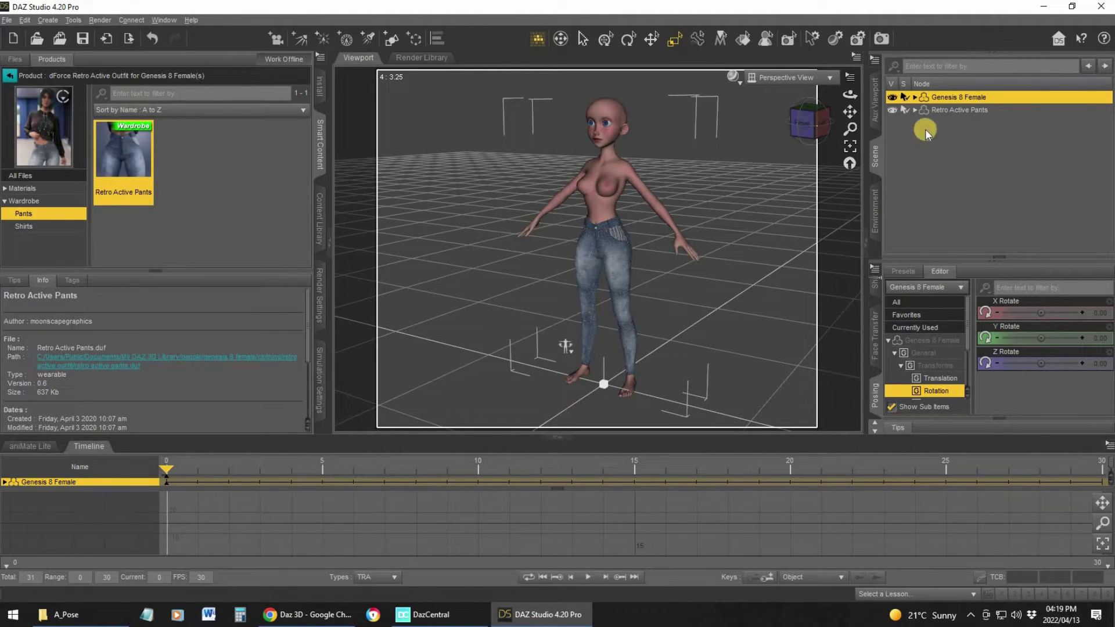
Try the Retro Active 11 and 10 Pants materials on the pants, finishing with the Retro Active 1 Pants material
left_click(5, 190)
left_click(12, 201)
left_click(47, 214)
left_click(952, 109)
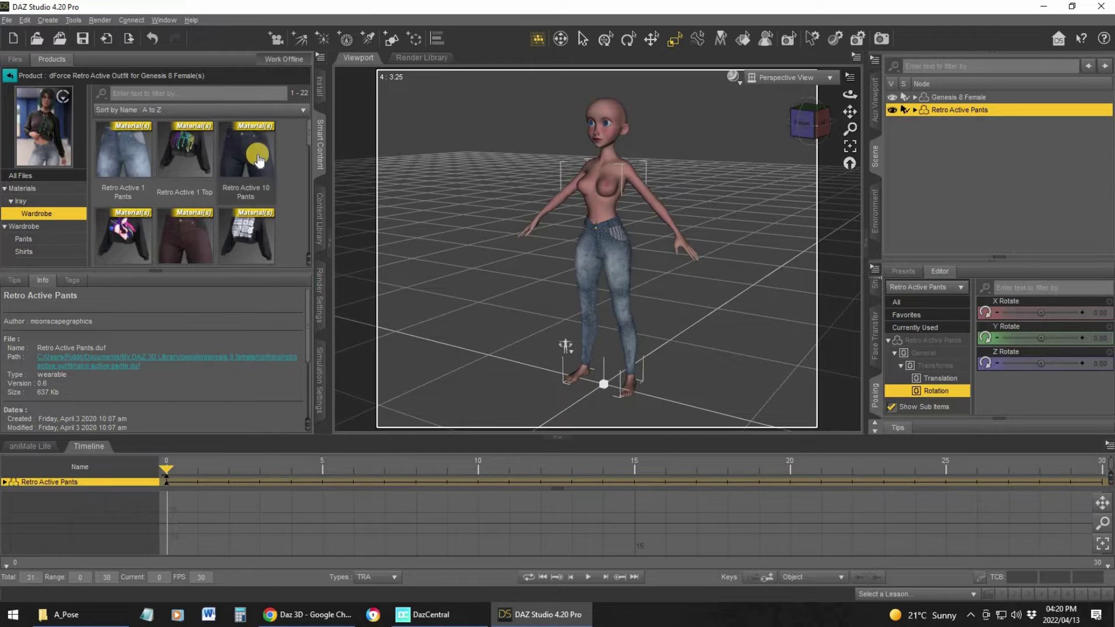
left_click(188, 236)
left_click_drag(188, 238, 567, 256)
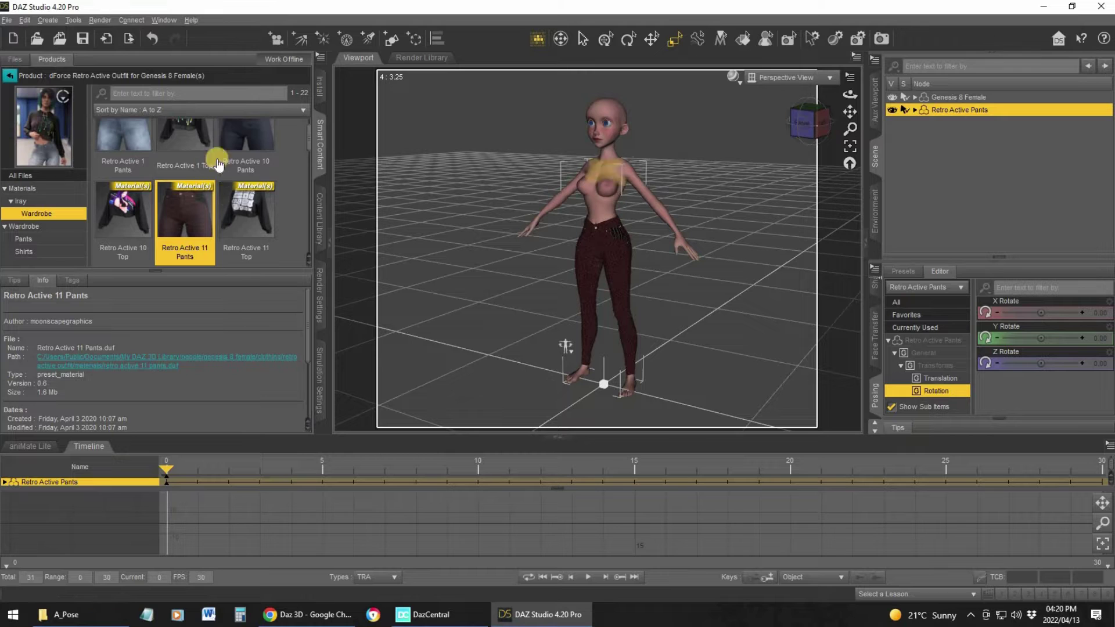
left_click_drag(238, 139, 360, 164)
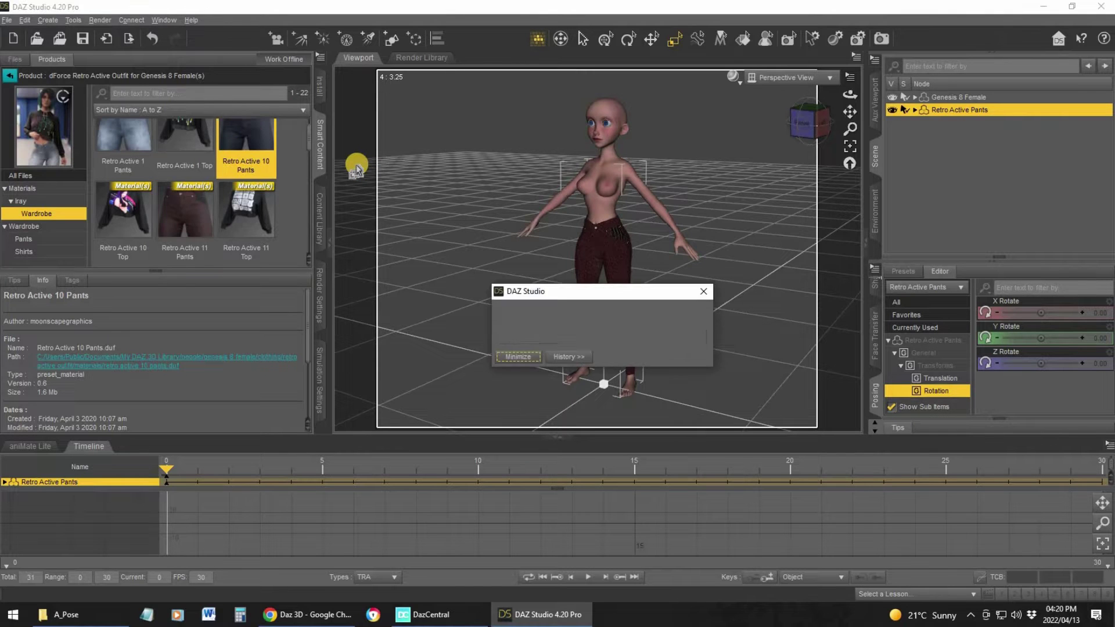
left_click(123, 154)
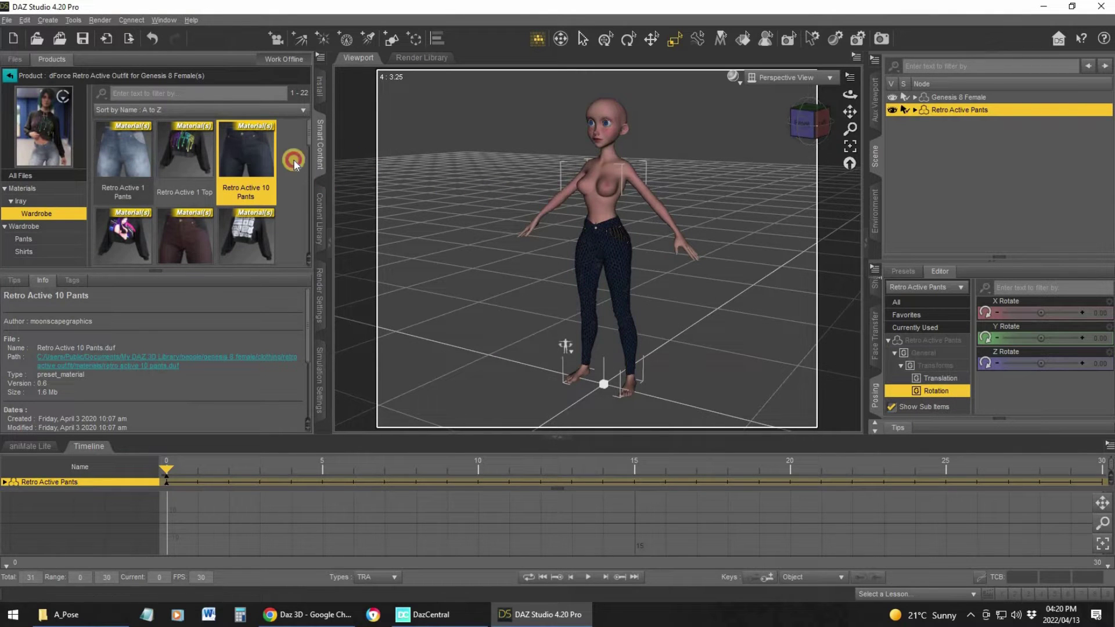
left_click_drag(295, 165, 443, 175)
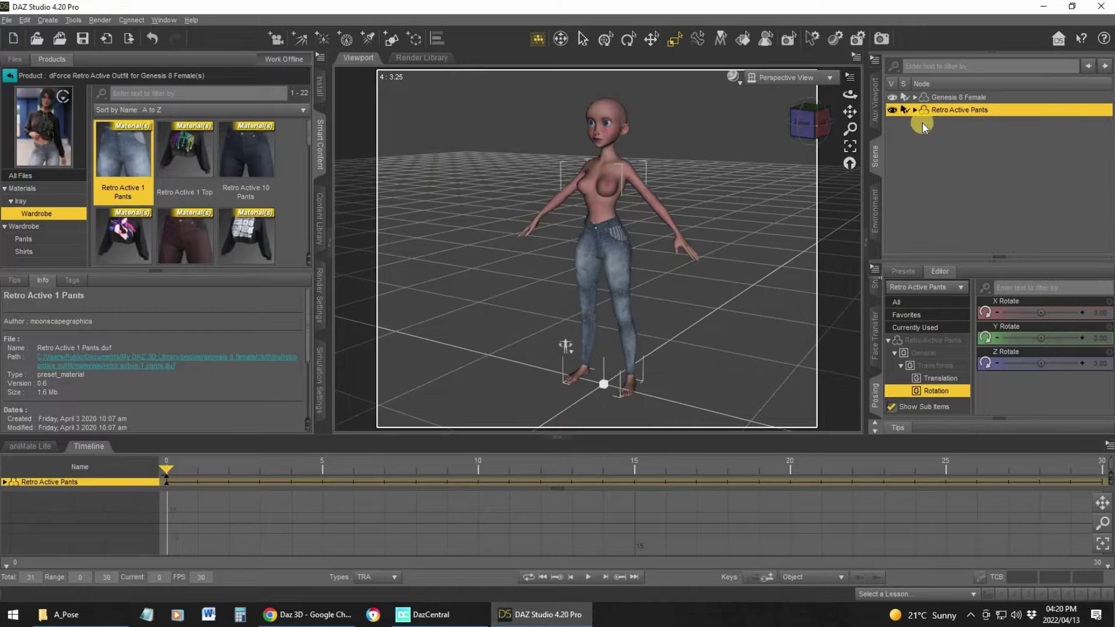
Add the Retro Active Top from the wardrobe's shirts to the Genesis 8 Female figure
left_click(26, 252)
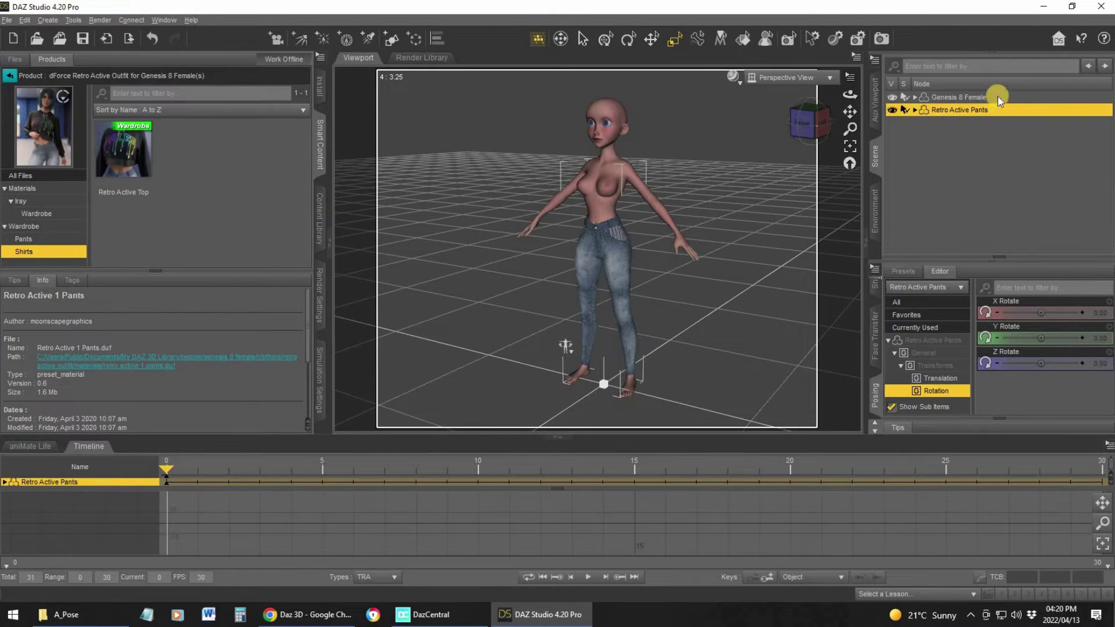
double_click(122, 150)
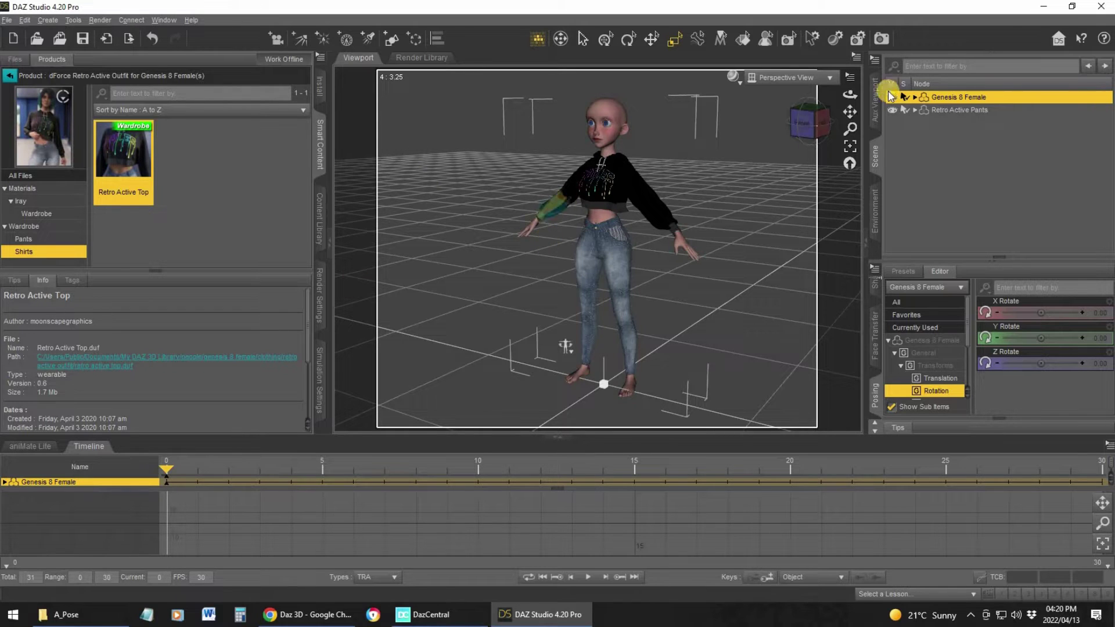
left_click_drag(802, 119, 492, 226)
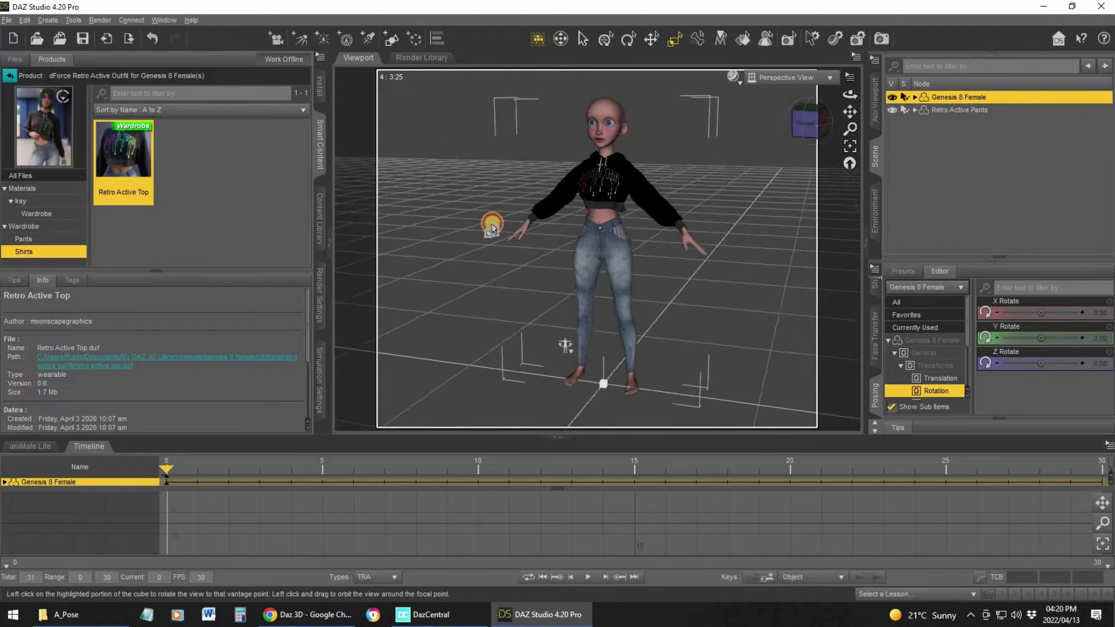
Move the Retro Active Top out of the Genesis 8 Female hierarchy to the root level of the scene
left_click(915, 96)
left_click(981, 134)
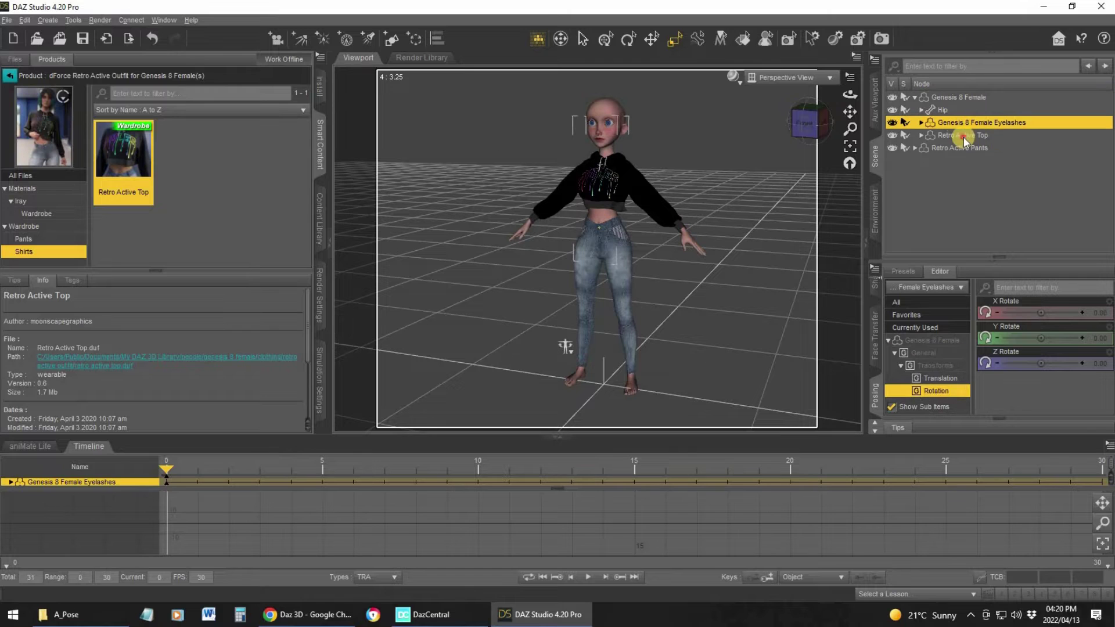
left_click_drag(954, 176, 953, 170)
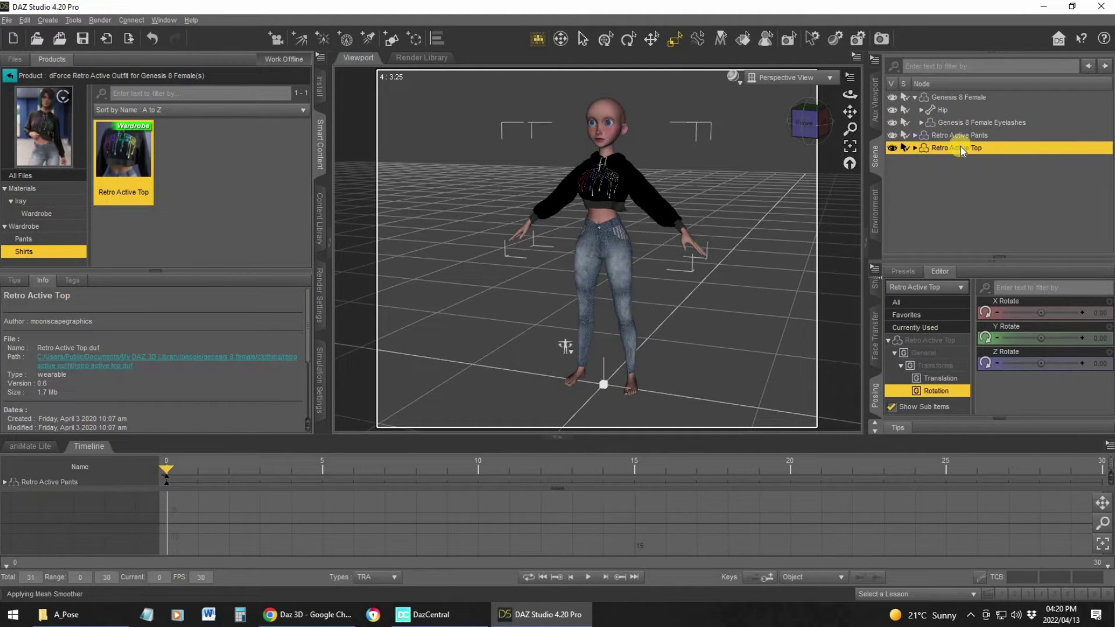
Try the Retro Active 11 Top material on the top, finishing with the Retro Active 10 Top material
left_click(37, 214)
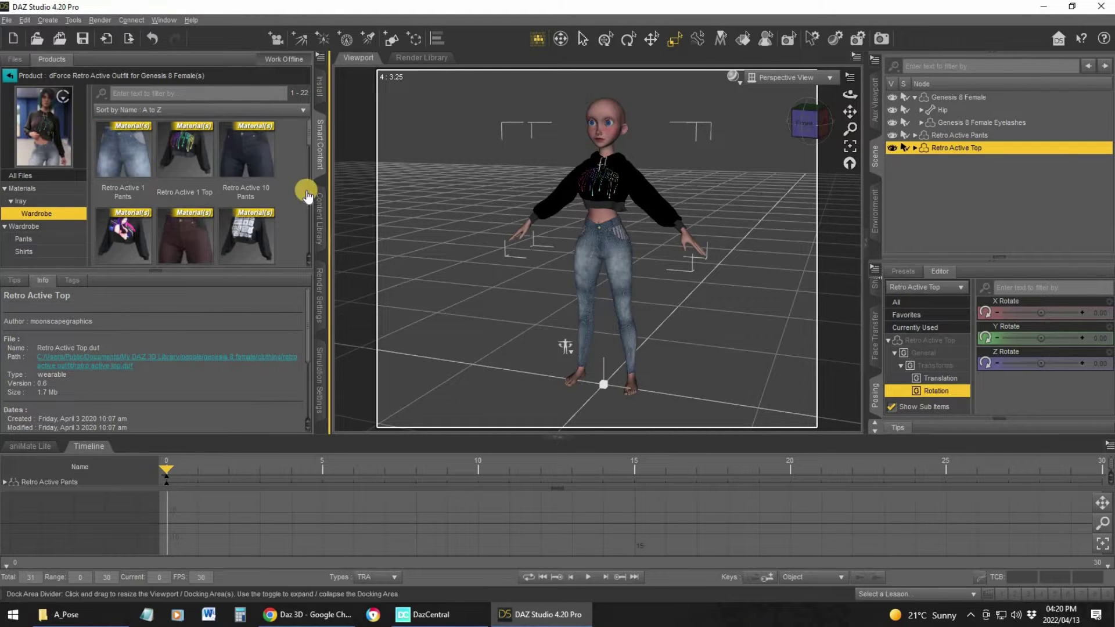
double_click(255, 238)
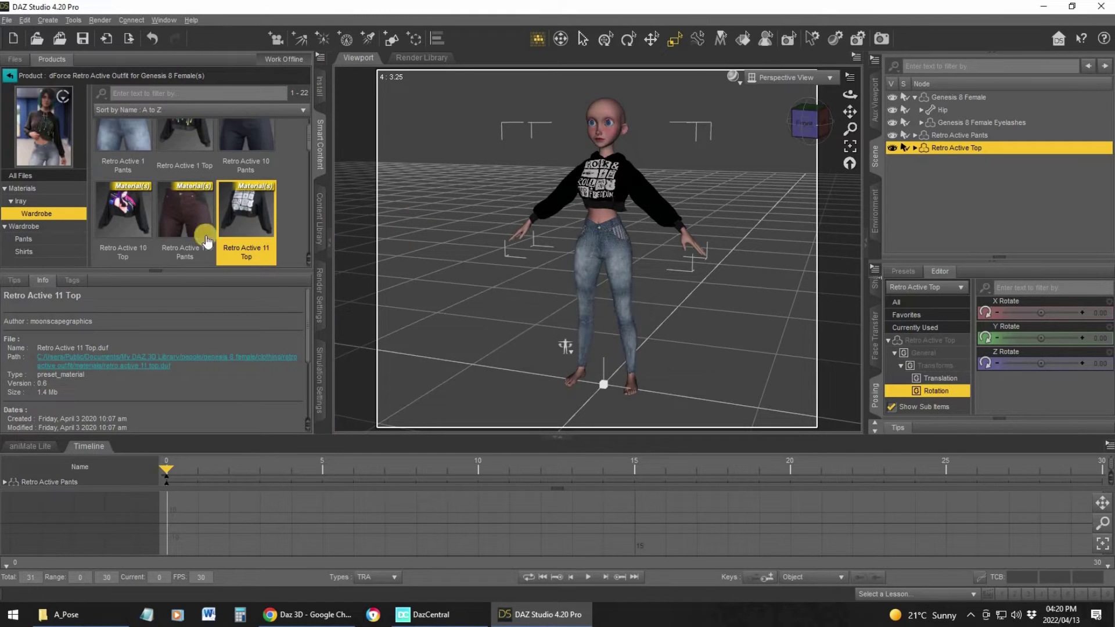
double_click(122, 224)
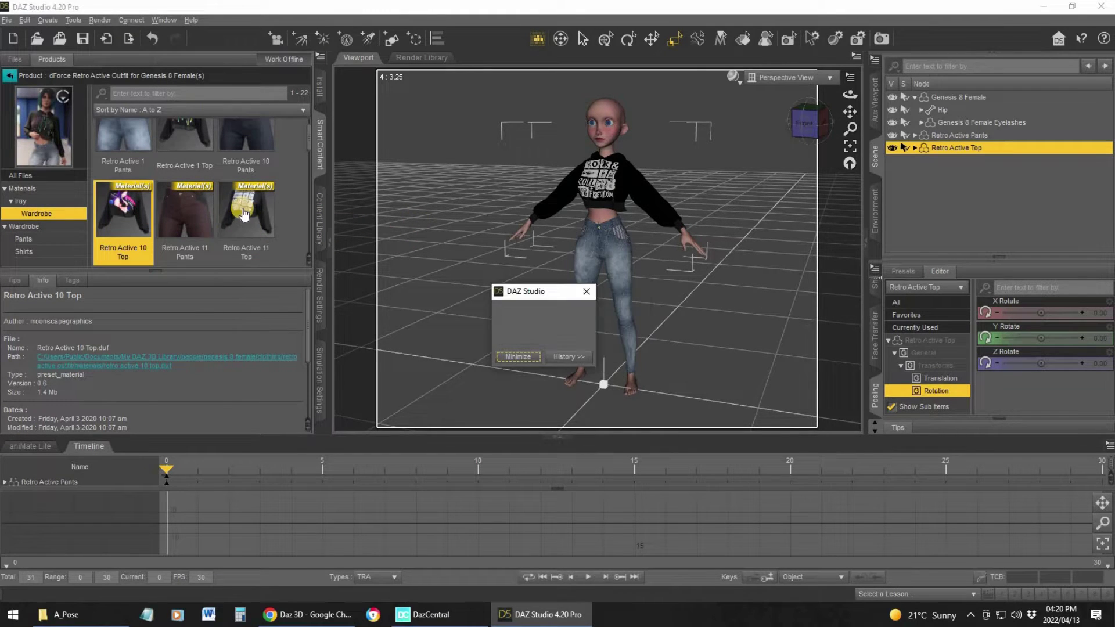
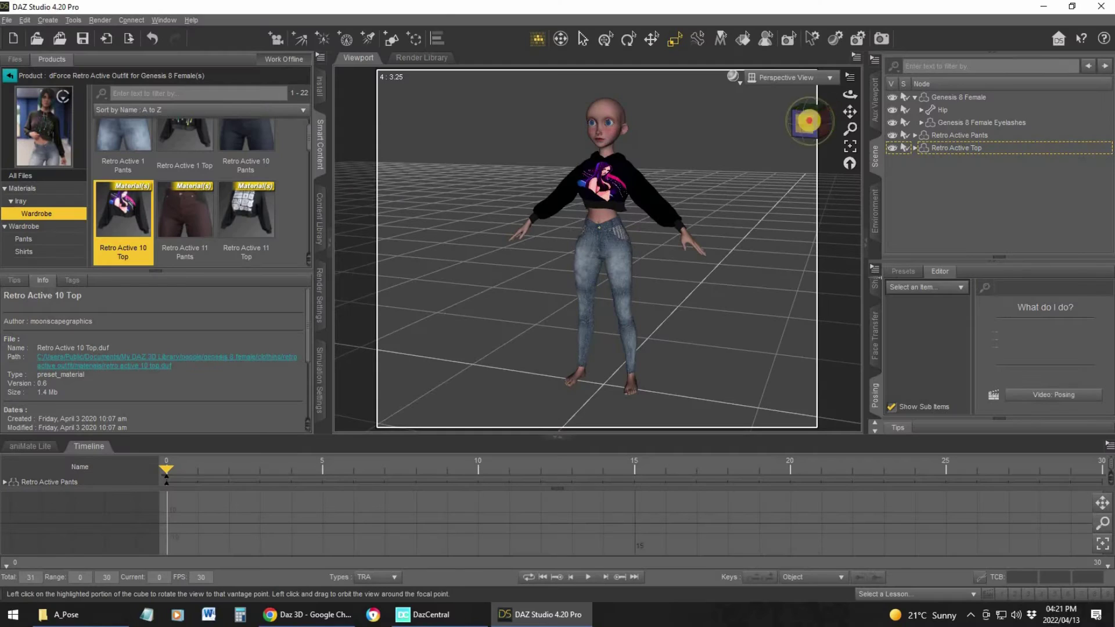
mouse_move(809, 120)
left_mouse_down()
mouse_move(797, 116)
mouse_move(808, 125)
left_mouse_up()
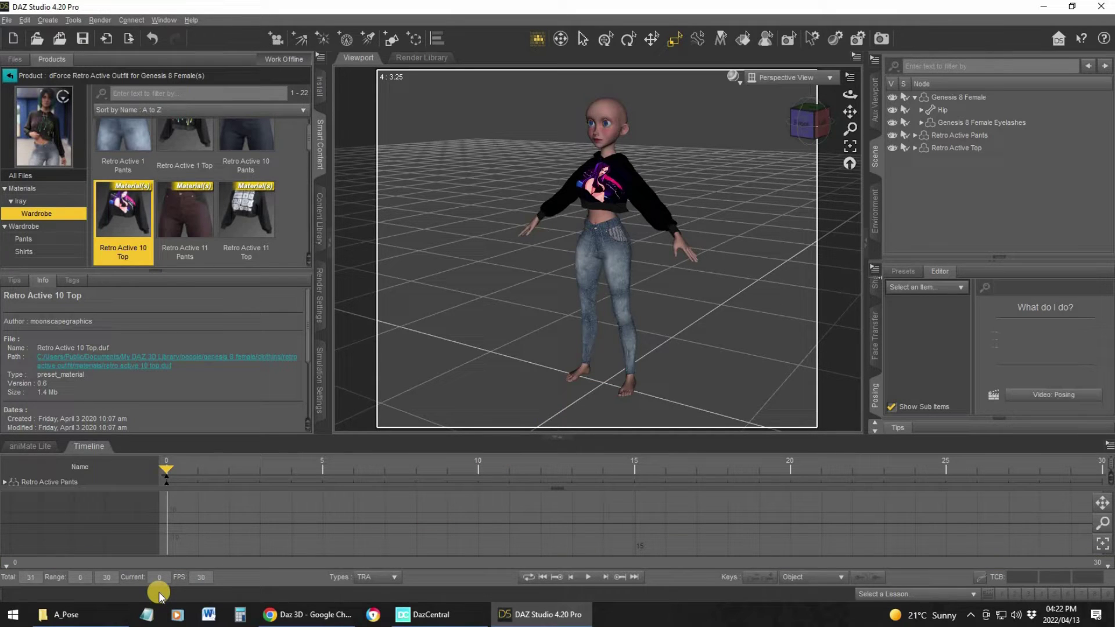
Switch to File Explorer, find G8FemaleA_pose in the DazResource A_Pose folder and place the window over DAZ Studio beside the character
left_click(91, 617)
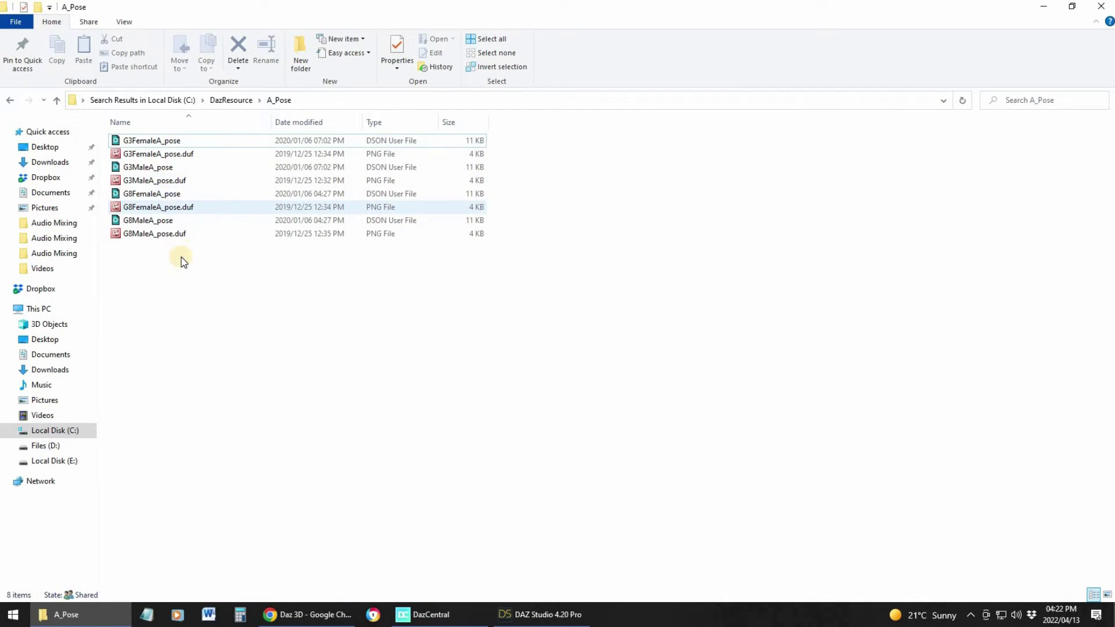
left_click(231, 100)
left_click(144, 142)
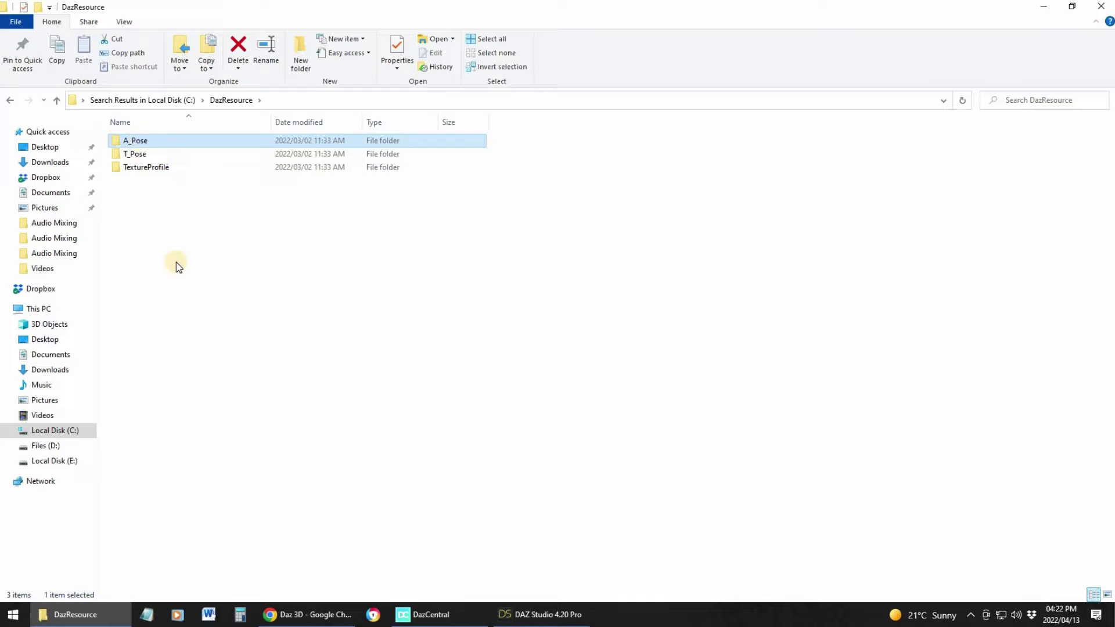
key("Return")
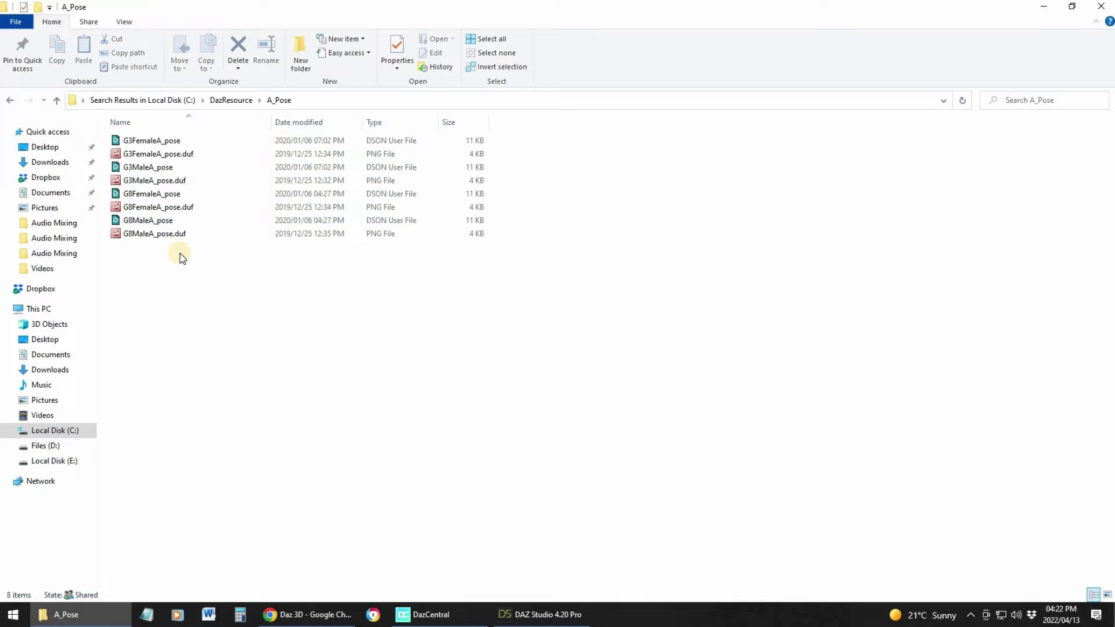
double_click(150, 197)
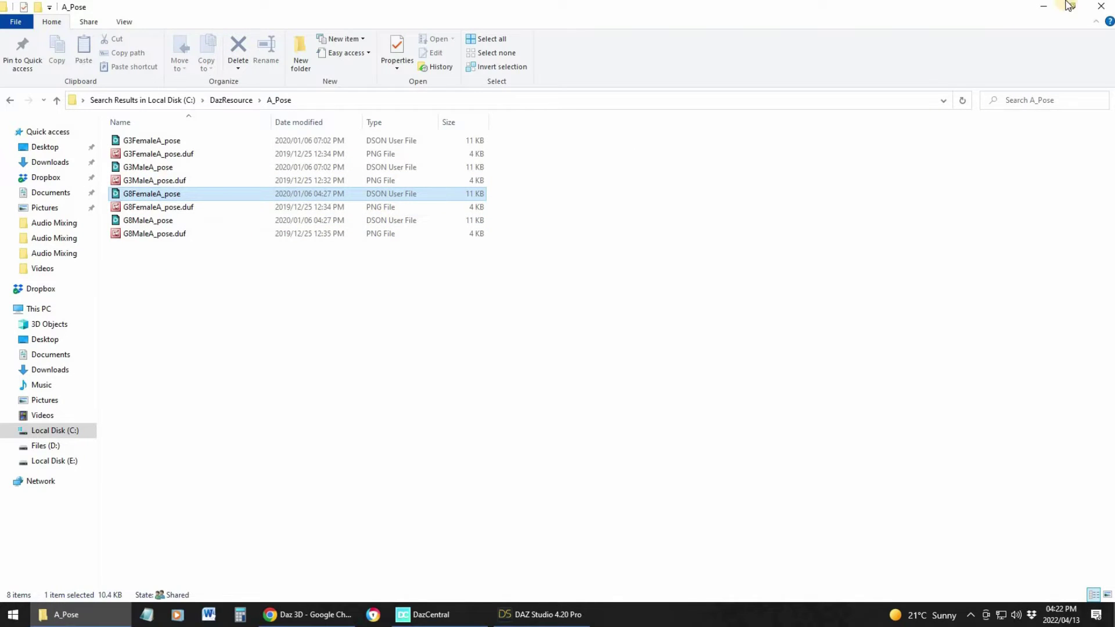
left_click_drag(703, 7, 506, 177)
left_click_drag(880, 196, 1066, 208)
left_click_drag(800, 397, 795, 360)
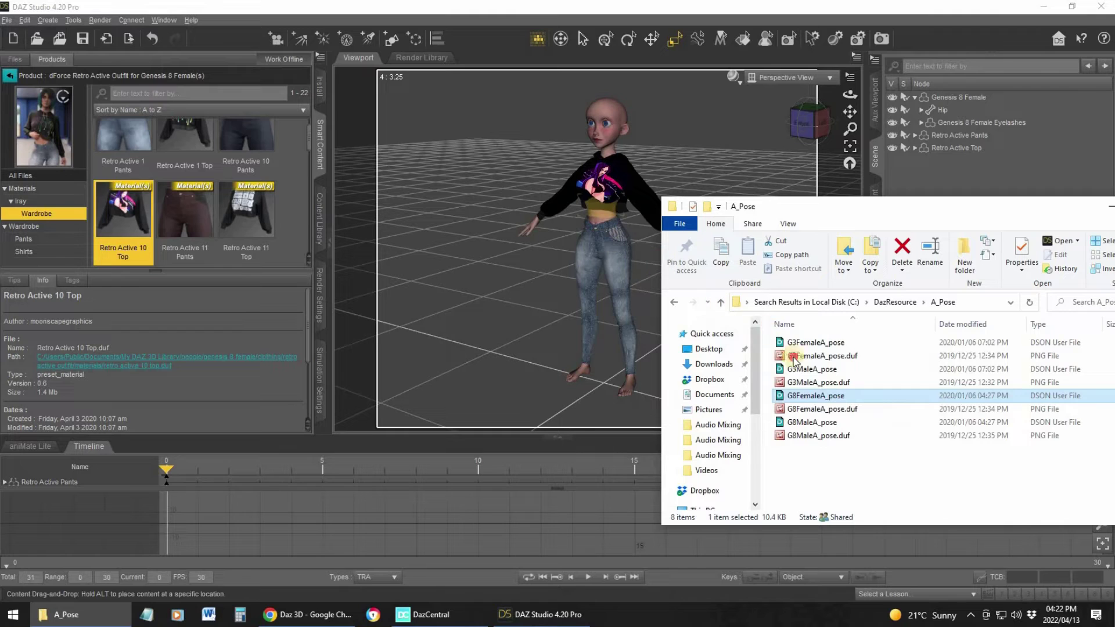
Select the Genesis 8 Female figure, apply the G8FemaleA_pose file to it and show the character from the front
left_click(962, 104)
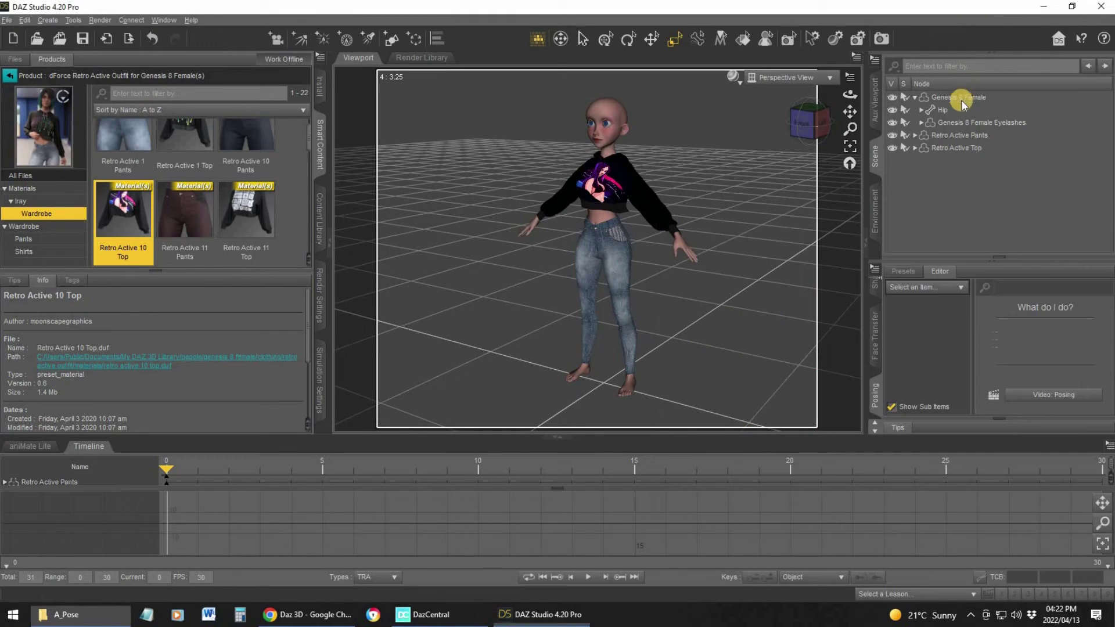
left_click(961, 100)
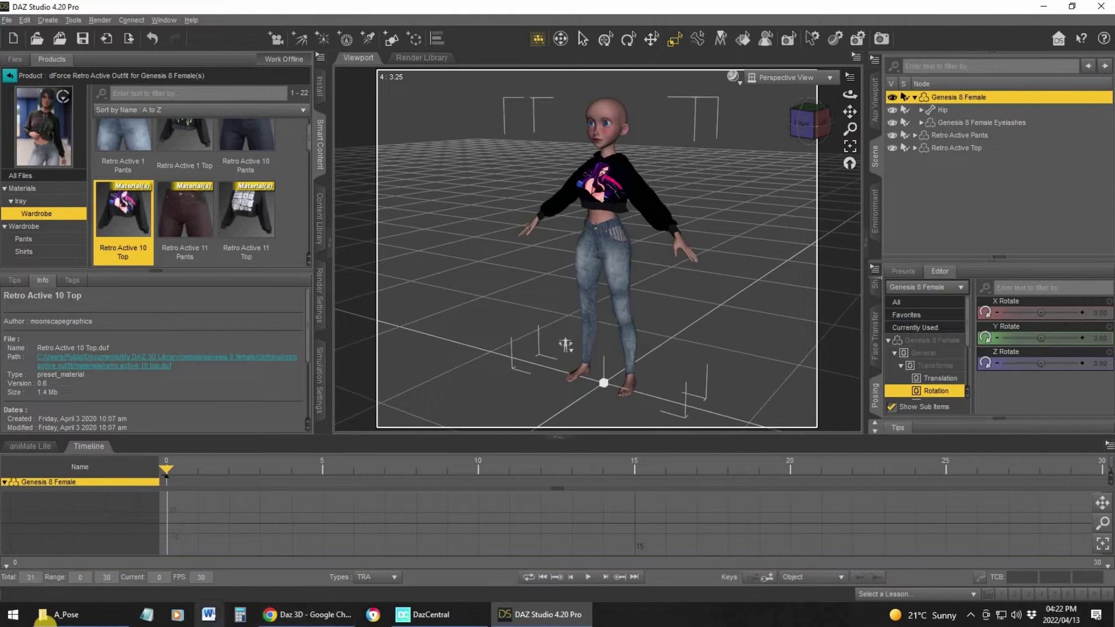
left_click(13, 614)
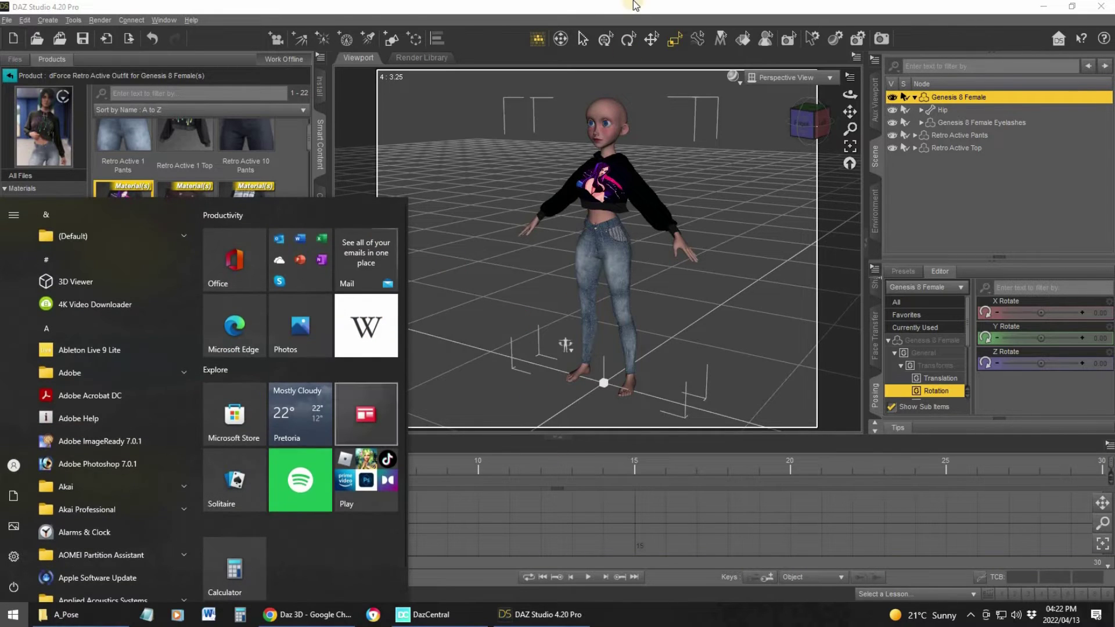
left_click(58, 615)
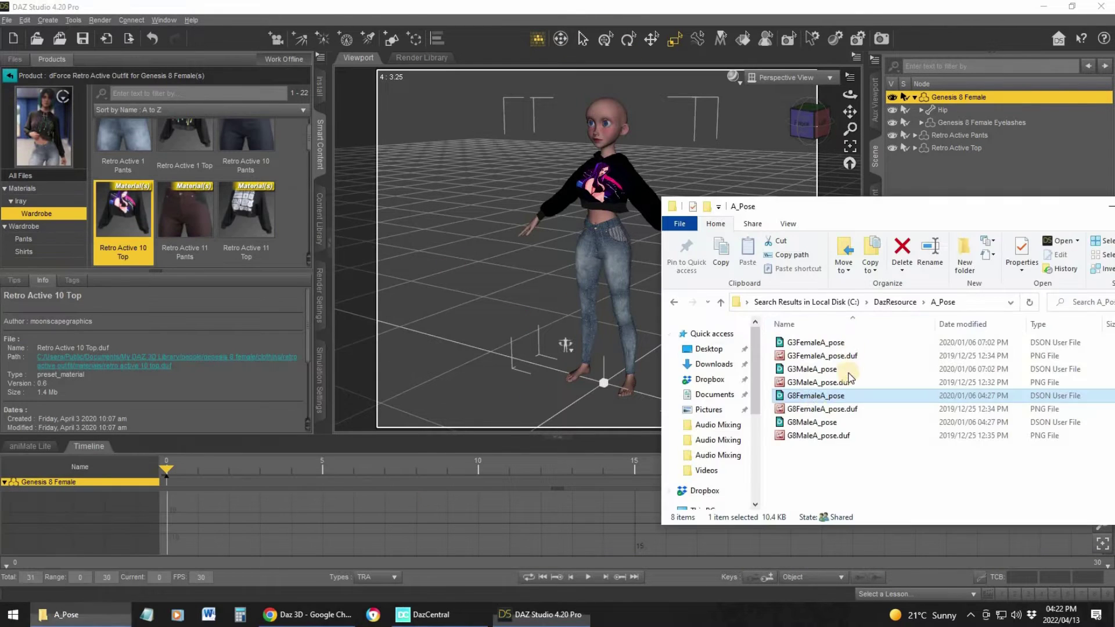
left_click_drag(813, 396, 614, 227)
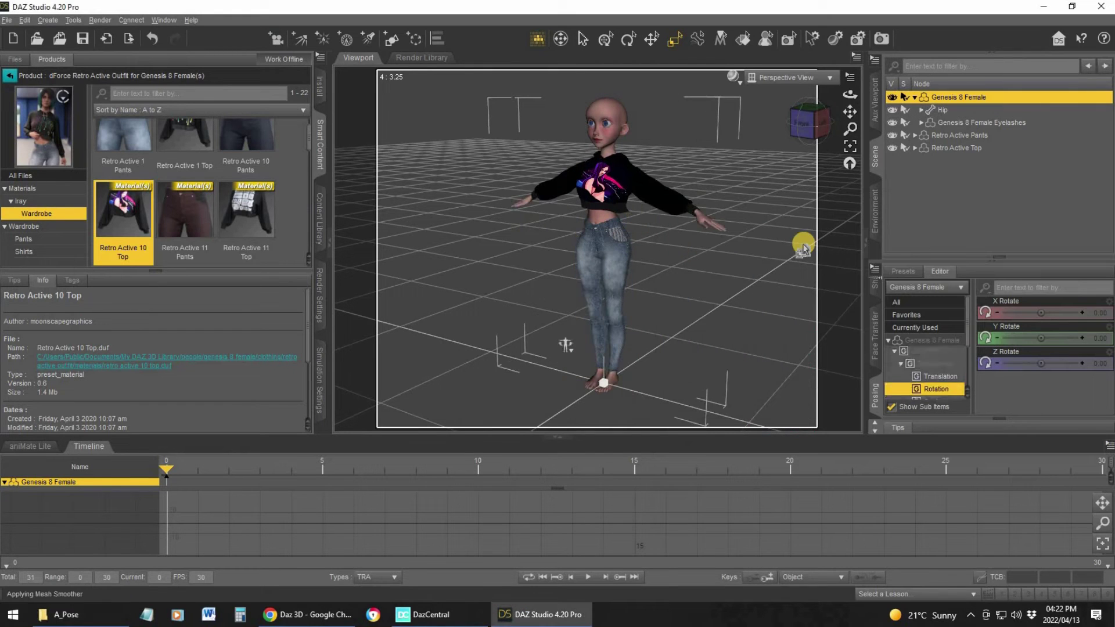
left_click(809, 122)
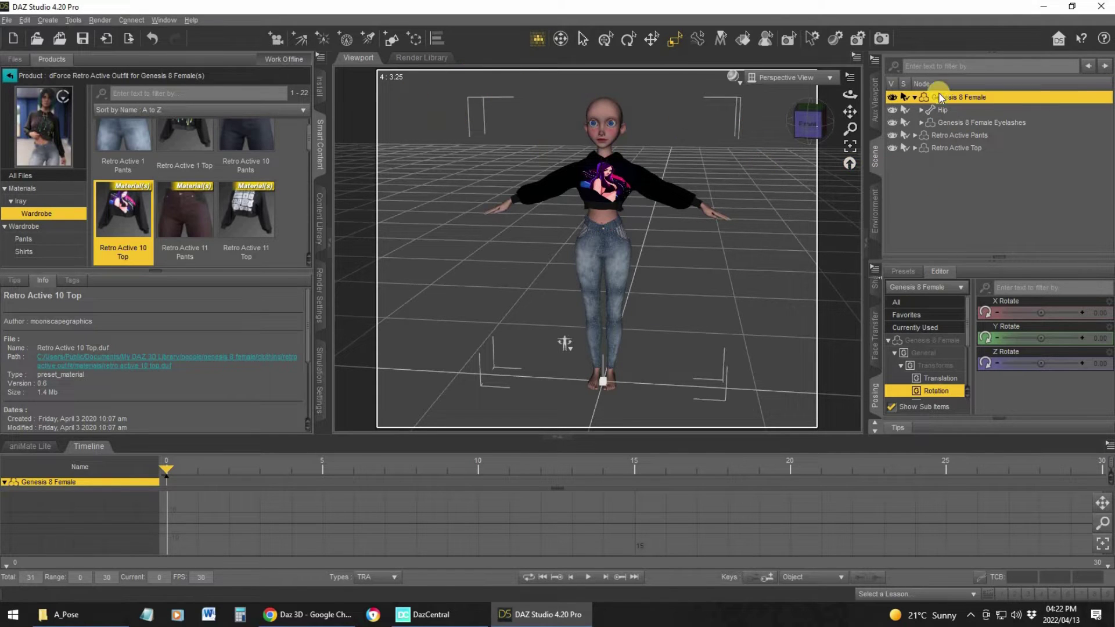
Start an Autodesk FBX export of the character and choose the Video Sample folder on the Desktop as destination
left_click(6, 21)
left_click(6, 21)
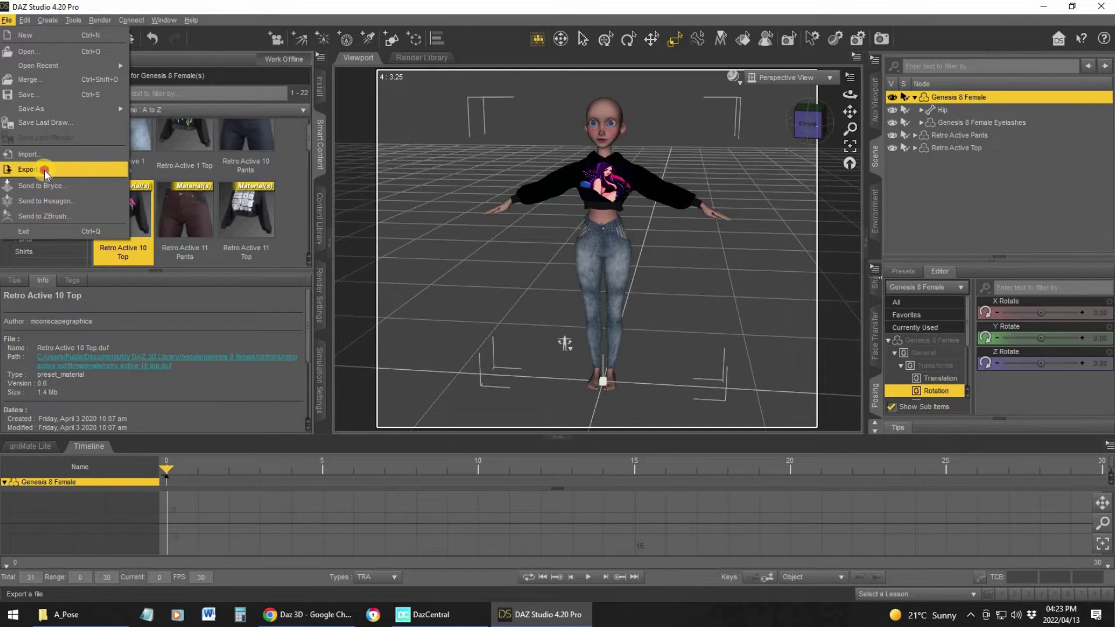
left_click(545, 197)
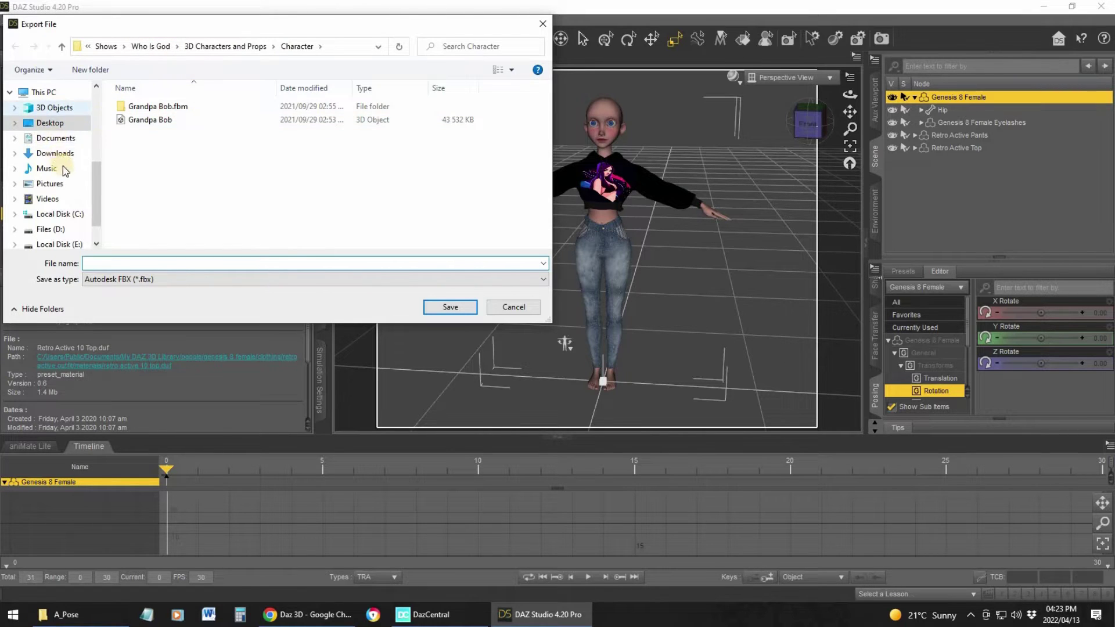
left_click(50, 123)
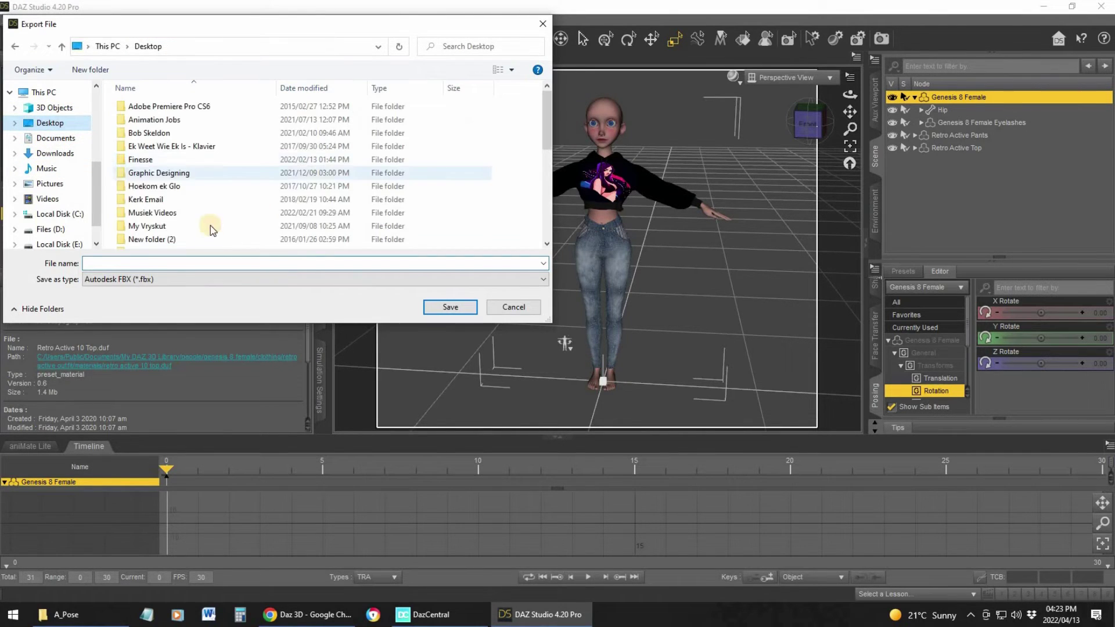
left_click_drag(548, 125, 535, 216)
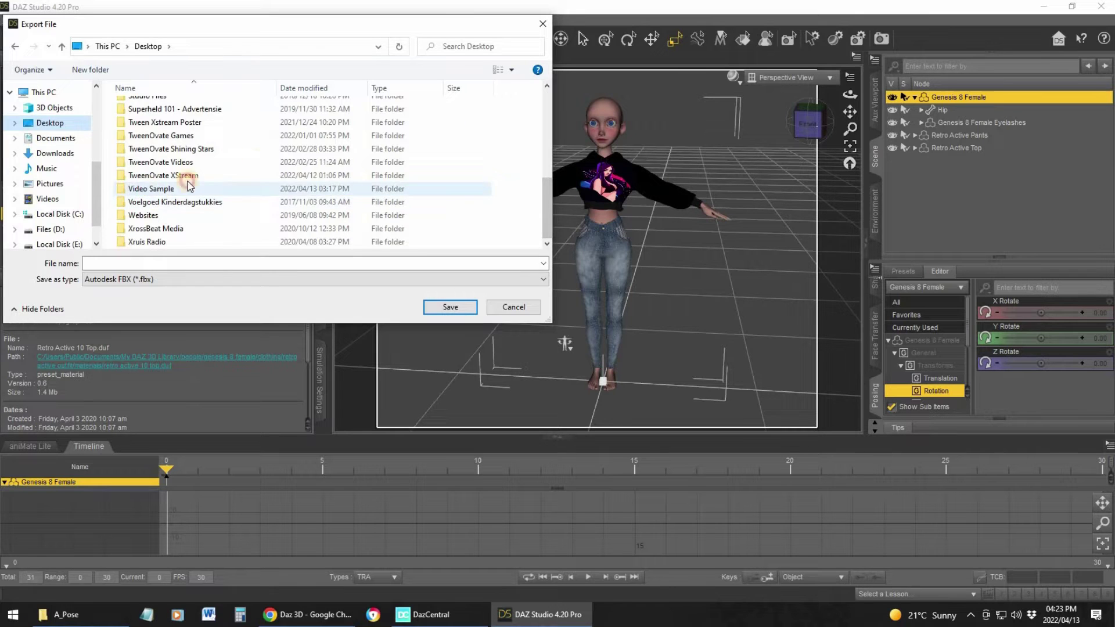
double_click(149, 189)
Name and save the FBX file, toggle SubD Information in the FBX export options and run the export
left_click(147, 261)
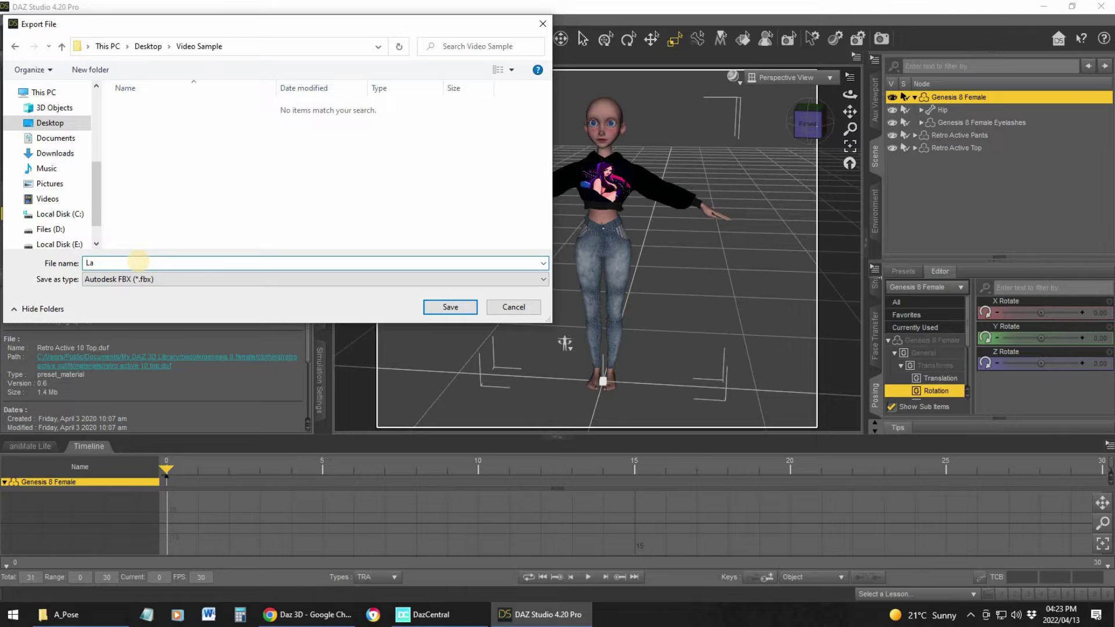
left_click(449, 308)
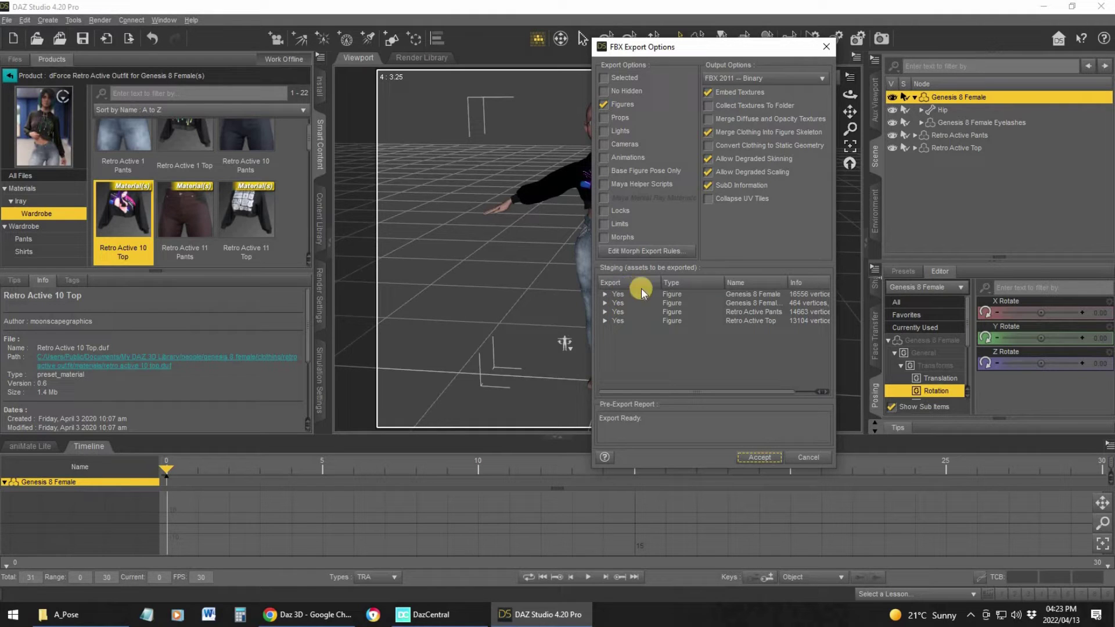
left_click(707, 186)
left_click(758, 458)
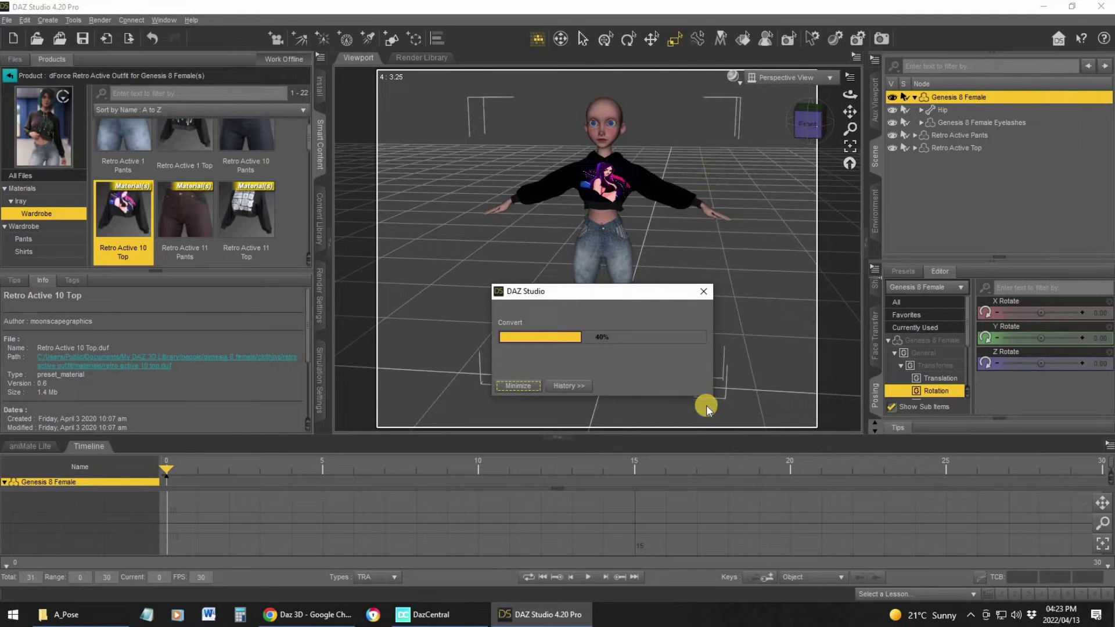
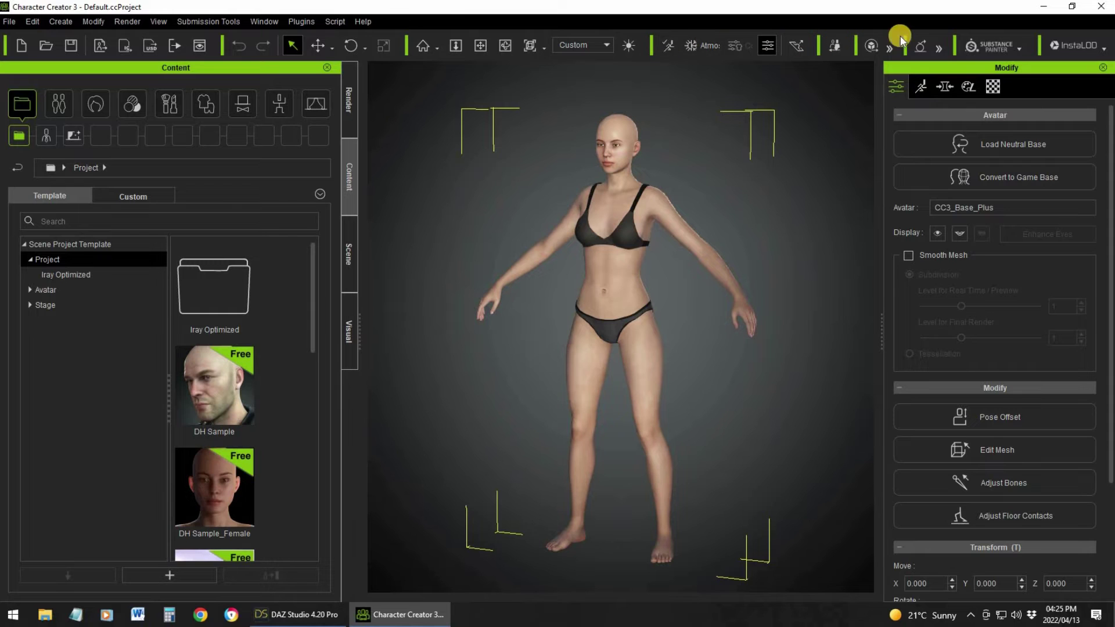
In Character Creator 3, import the exported FBX from the Desktop's Video Sample folder as a CC3+ character
left_click(937, 46)
left_click(937, 46)
left_click(835, 46)
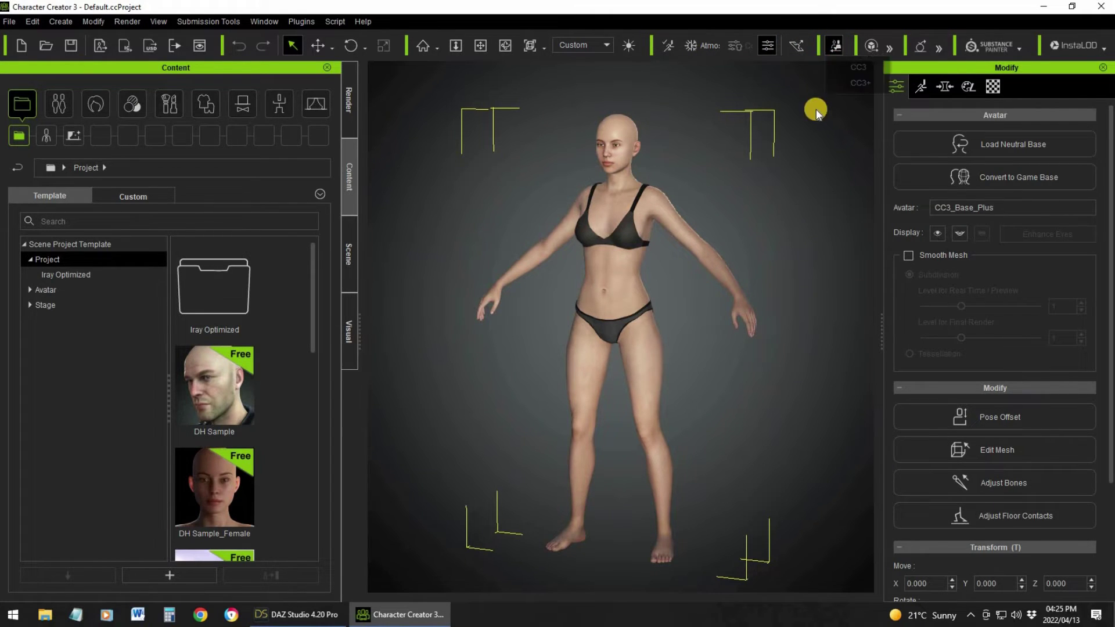
left_click(853, 84)
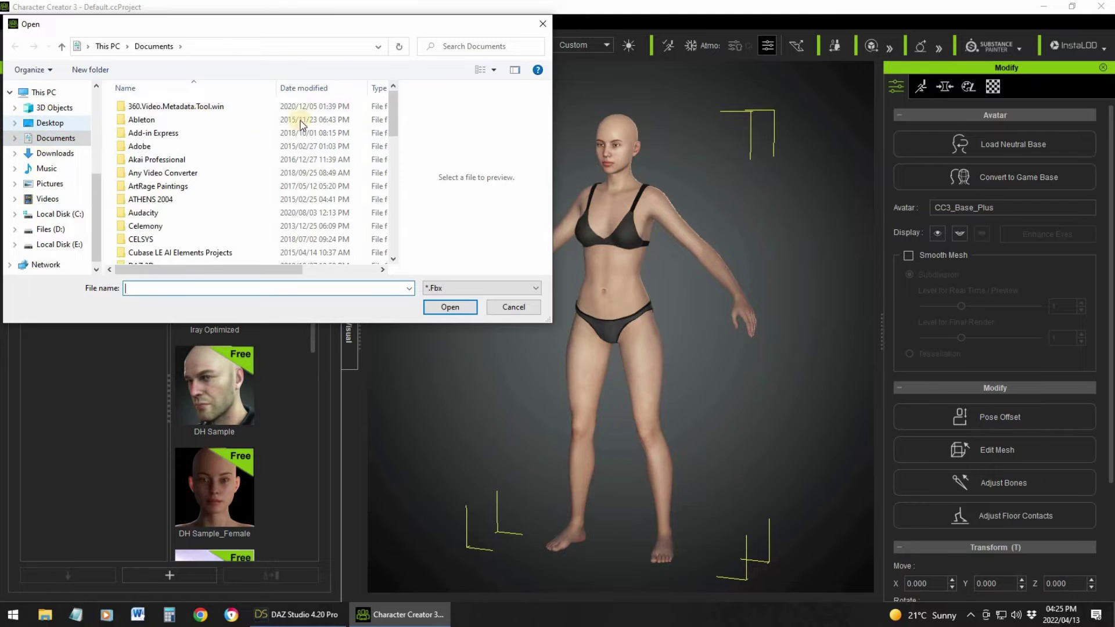
left_click(50, 122)
scroll(279, 215, "down", 5)
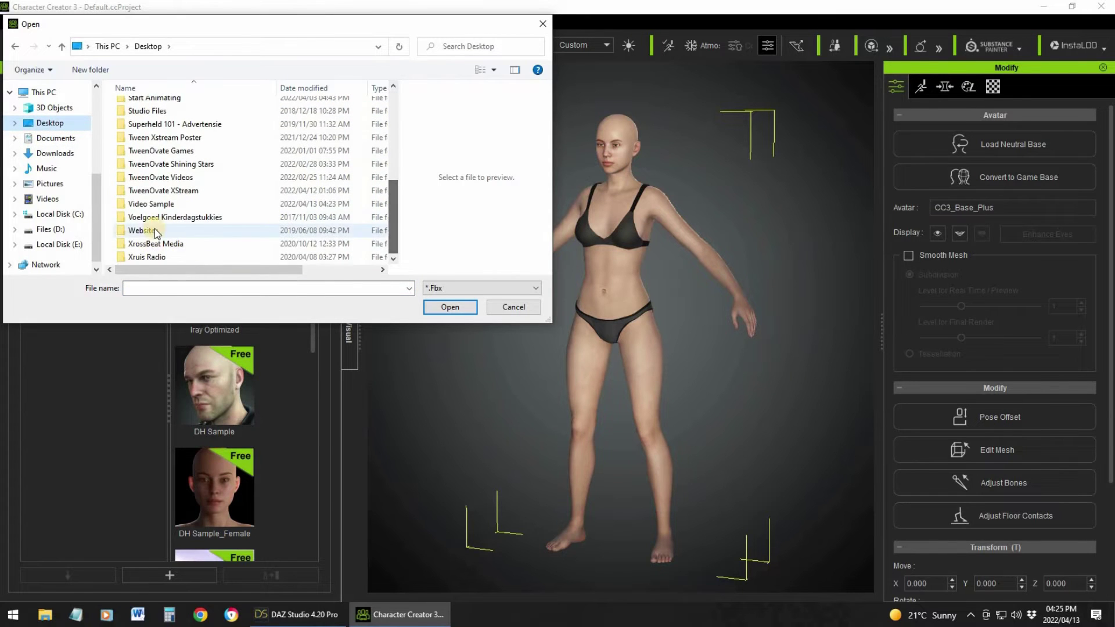
double_click(156, 204)
double_click(145, 108)
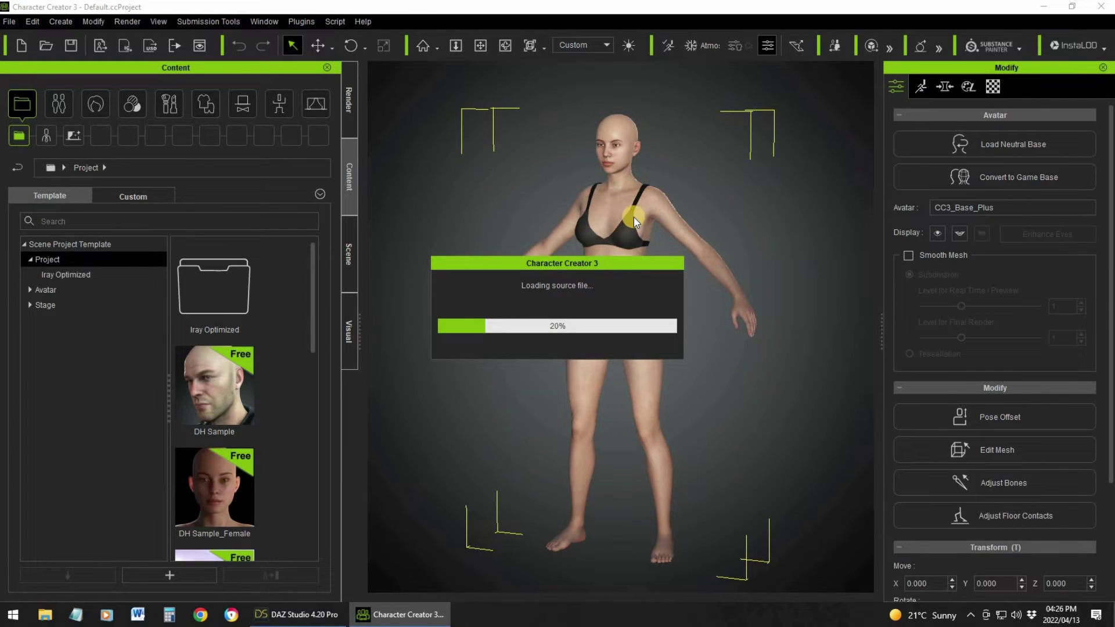
left_click(555, 341)
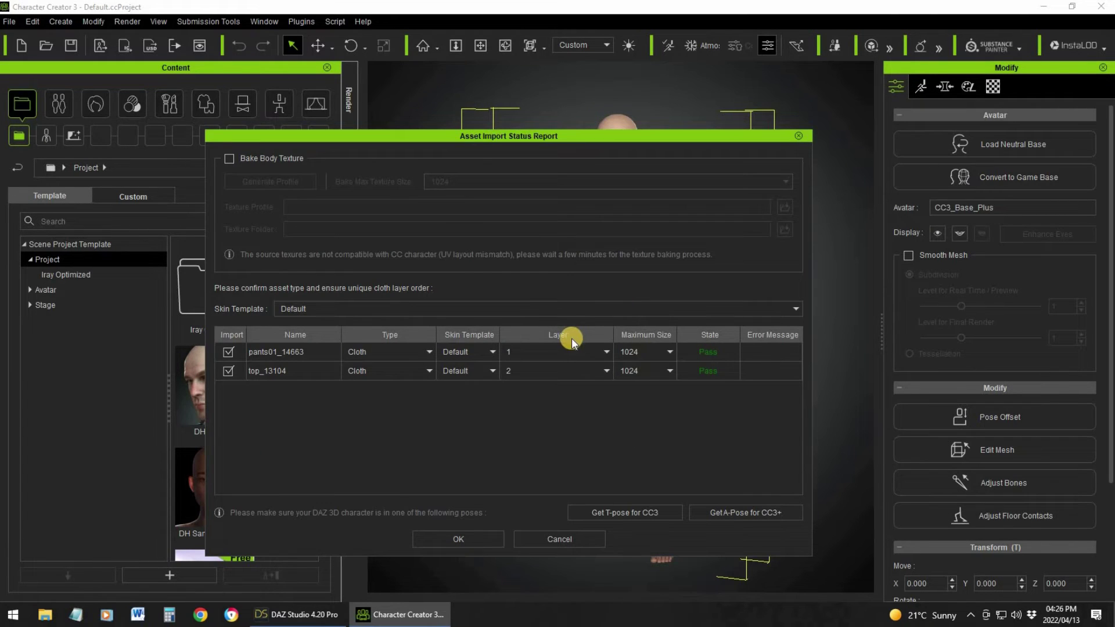
Enable Bake Body Texture for the import with a maximum texture size of 1024
left_click(228, 158)
left_click(459, 180)
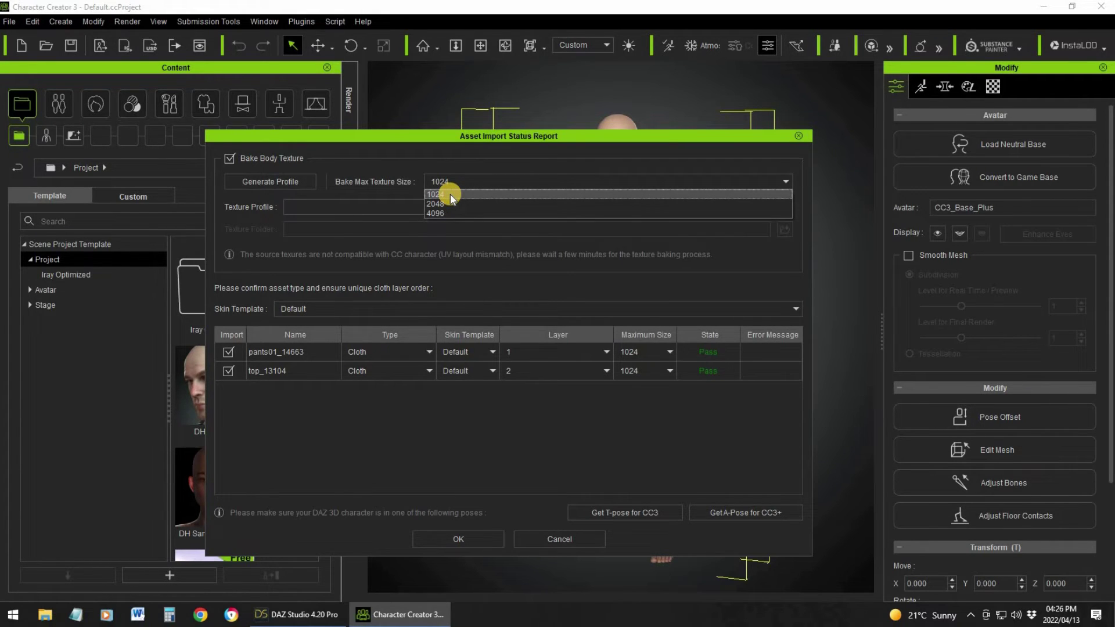
left_click(481, 197)
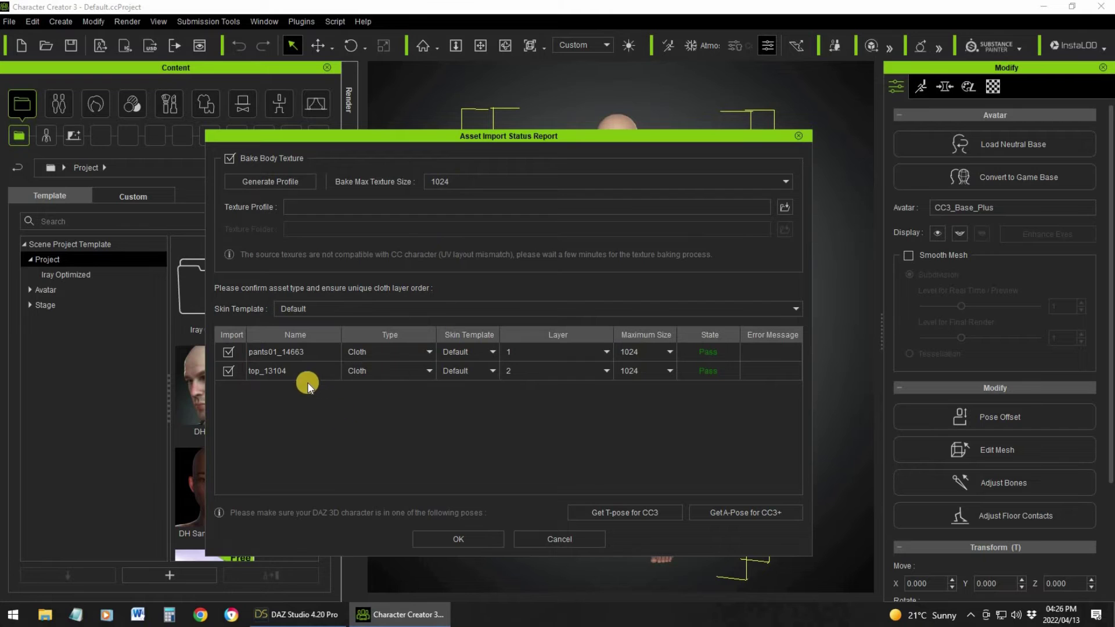
Keep the pants and top as Cloth on layers 1 and 2 at maximum size 1024 and confirm the import
left_click(429, 352)
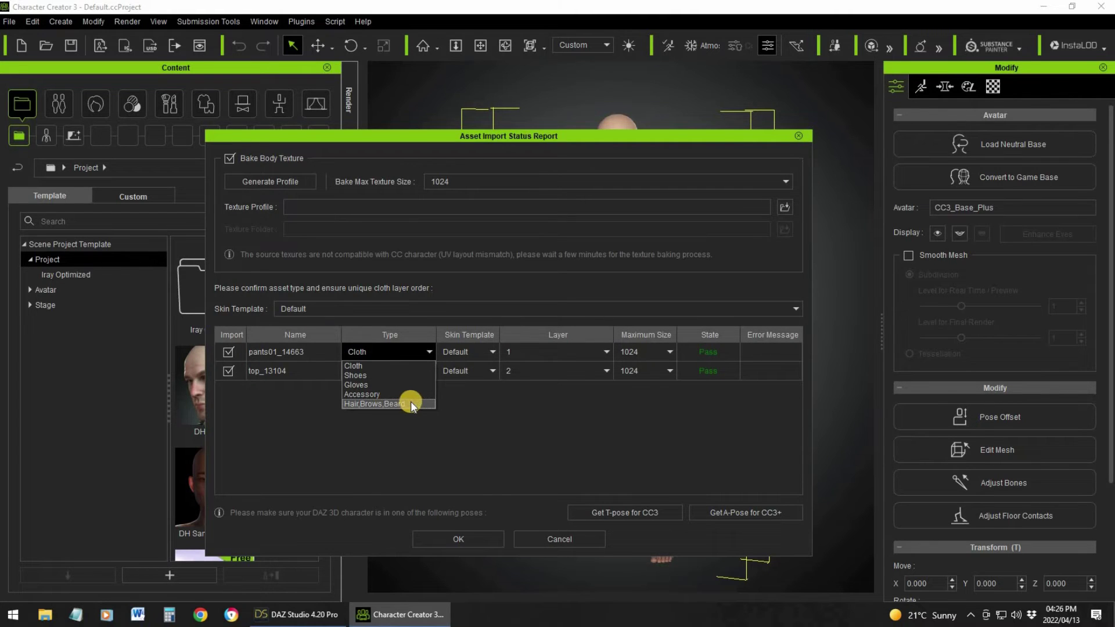
left_click(331, 381)
left_click(302, 371)
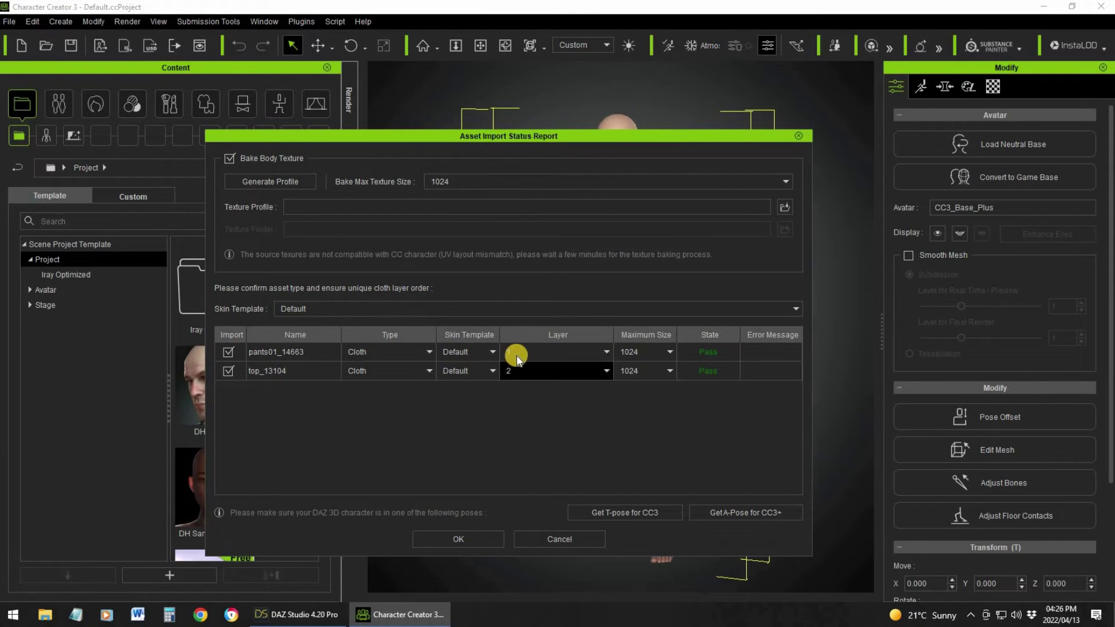
left_click(669, 352)
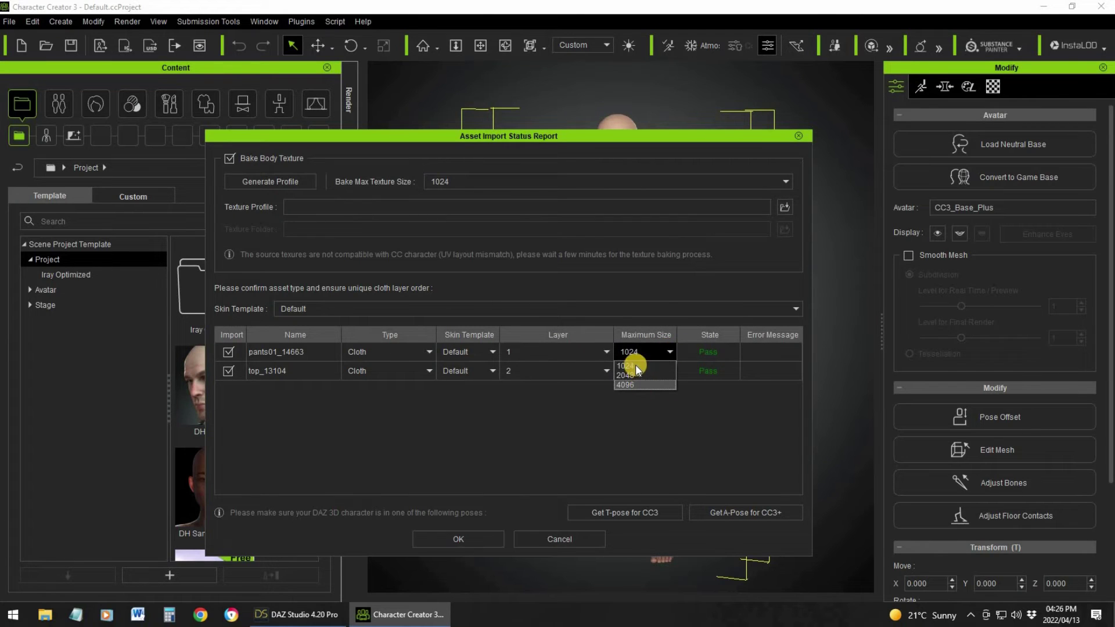
left_click(591, 397)
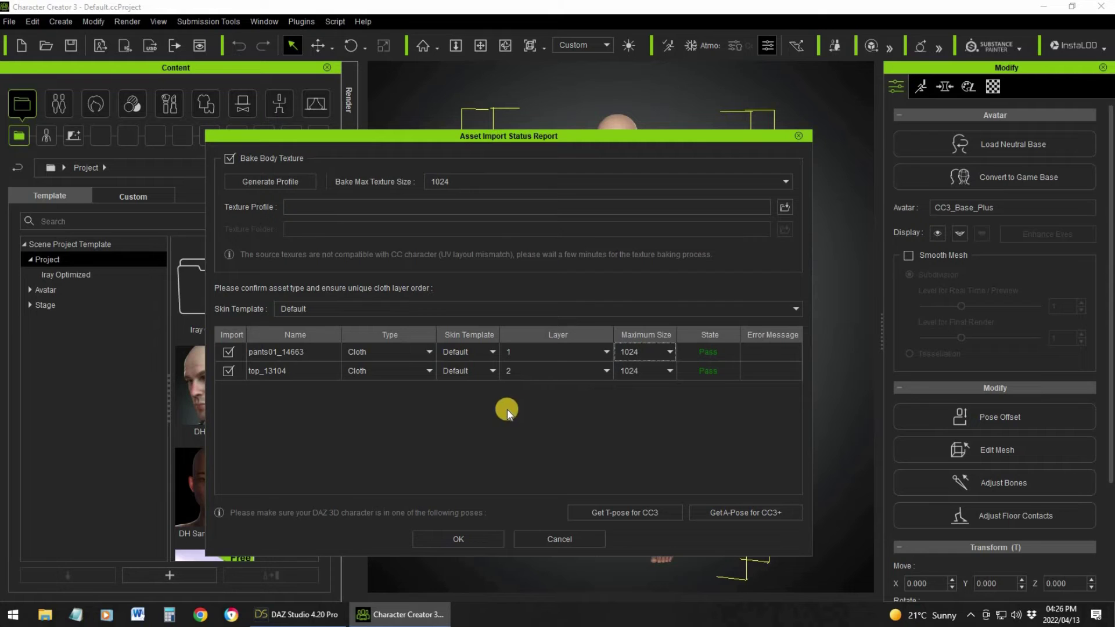
left_click(454, 538)
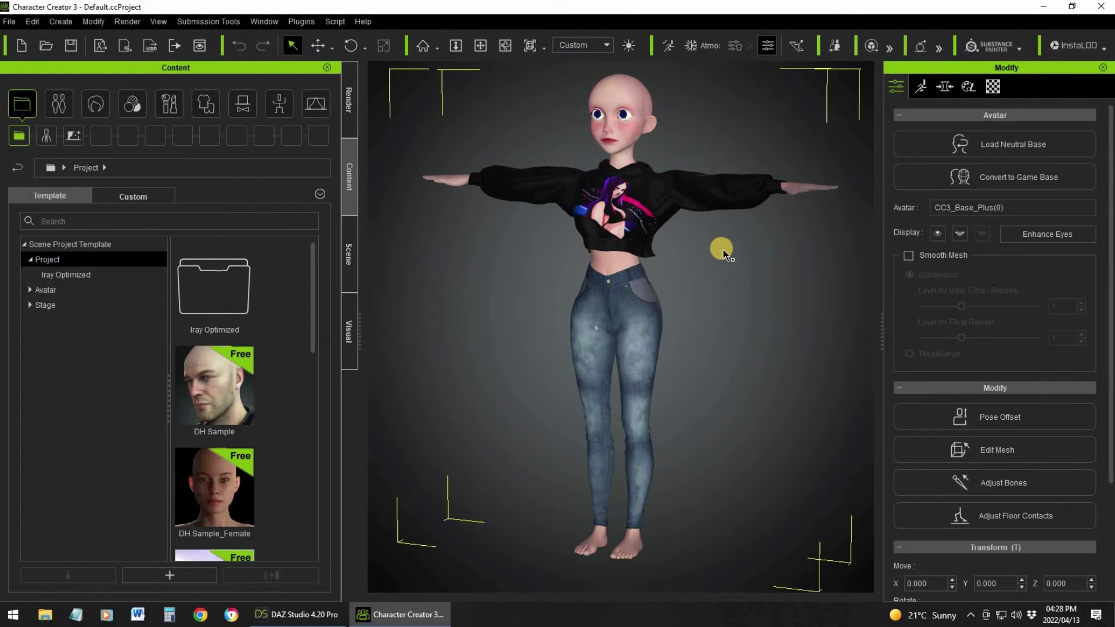
Look over the imported character and open its Actor morph sliders
scroll(685, 258, "down", 3)
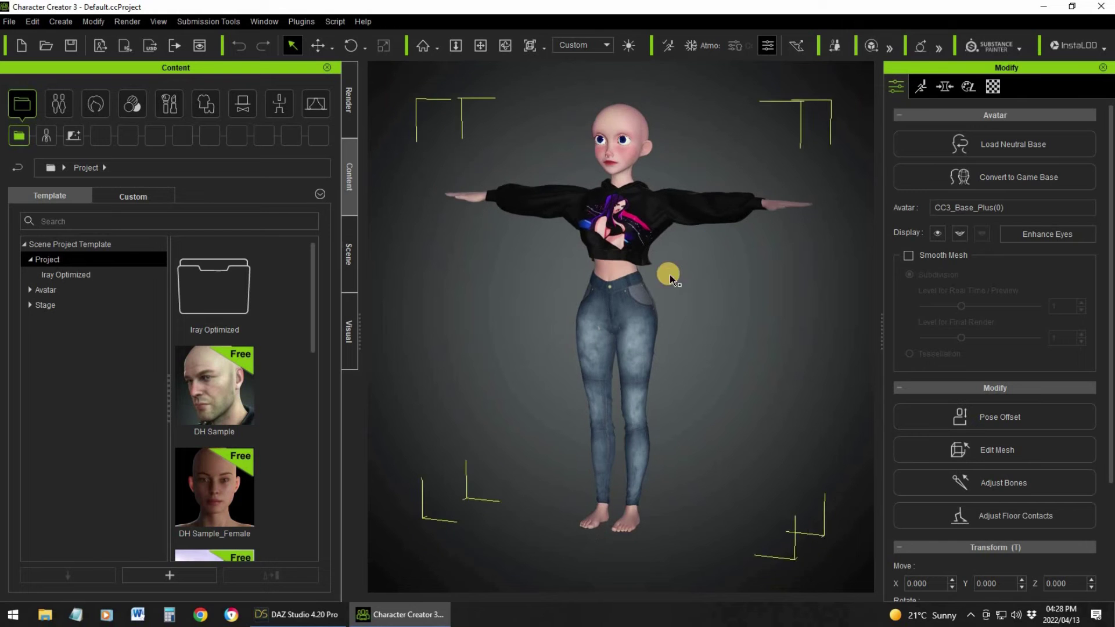
right_click_drag(660, 319, 704, 271)
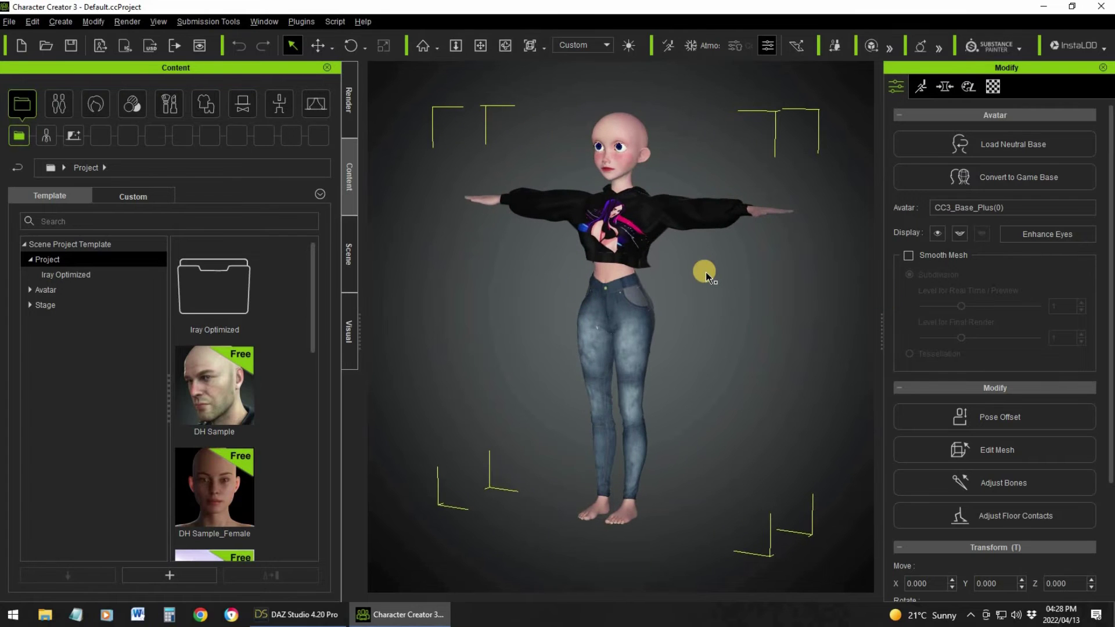
left_click(944, 87)
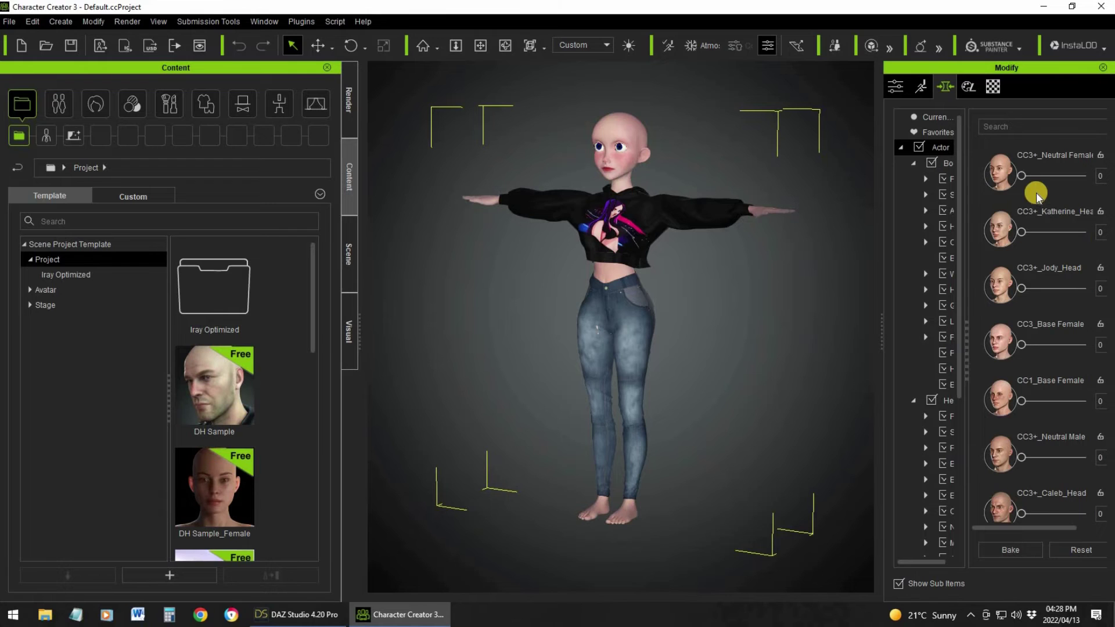
left_click(964, 226)
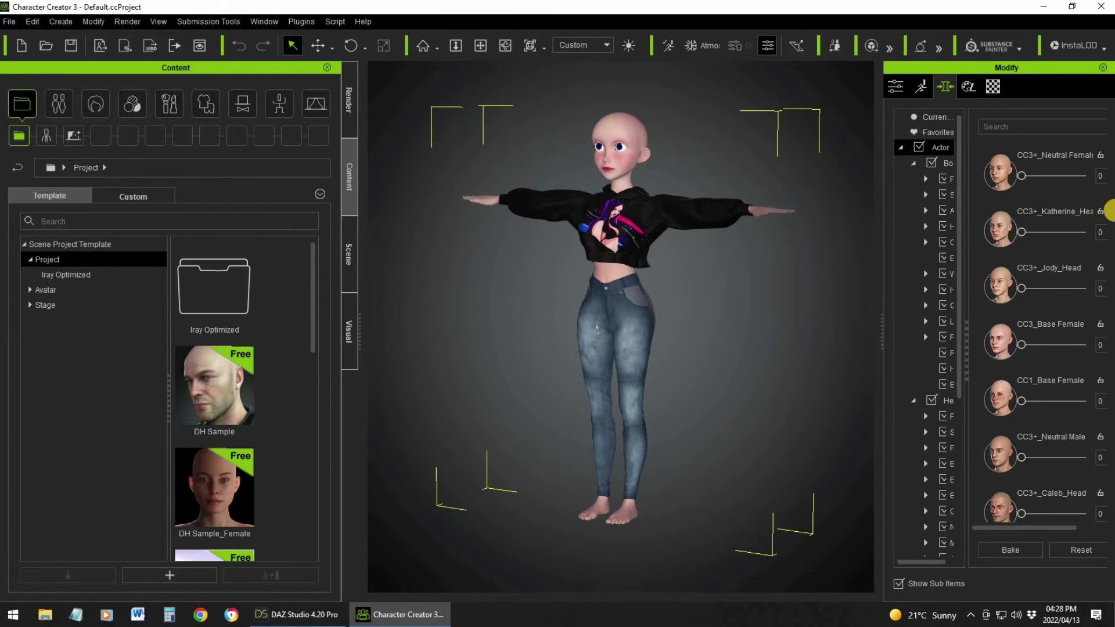
Widen the Modify panel and its morph category list so the category names and sliders are readable
left_click_drag(883, 330, 810, 330)
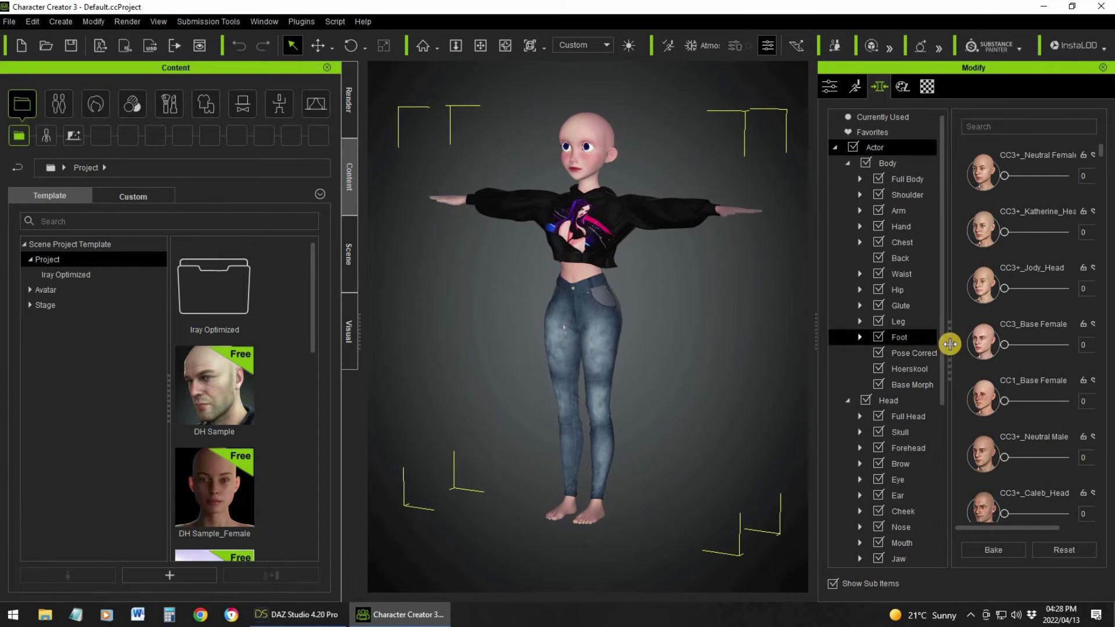
mouse_move(949, 342)
left_mouse_down()
mouse_move(888, 334)
mouse_move(955, 340)
left_mouse_up()
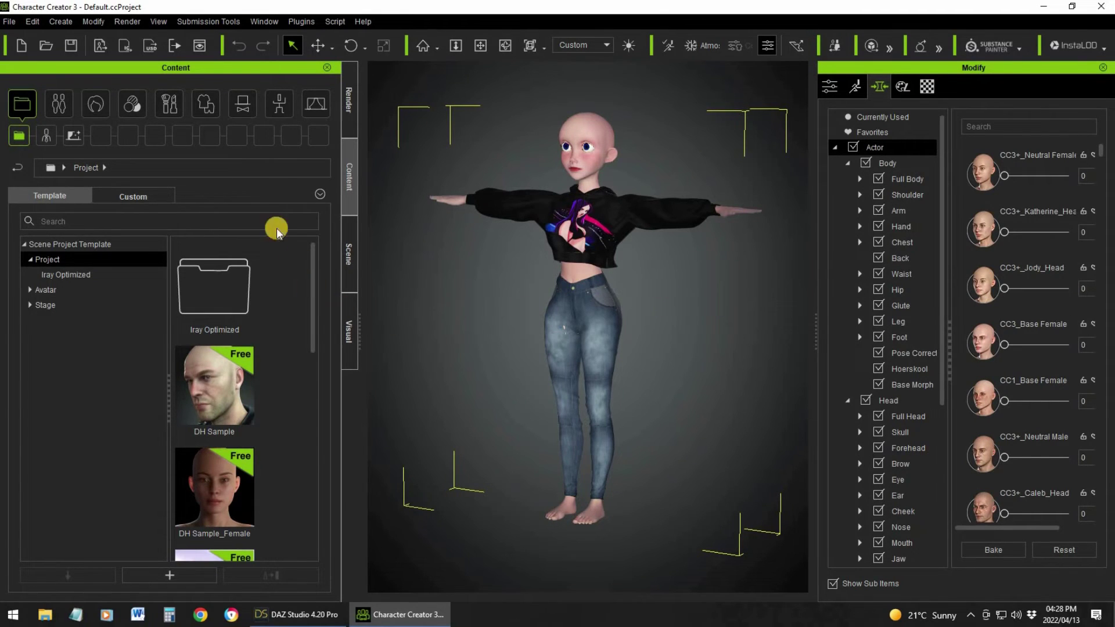
Browse the hair templates and apply the Chic bun medium style to the character's head
left_click(93, 106)
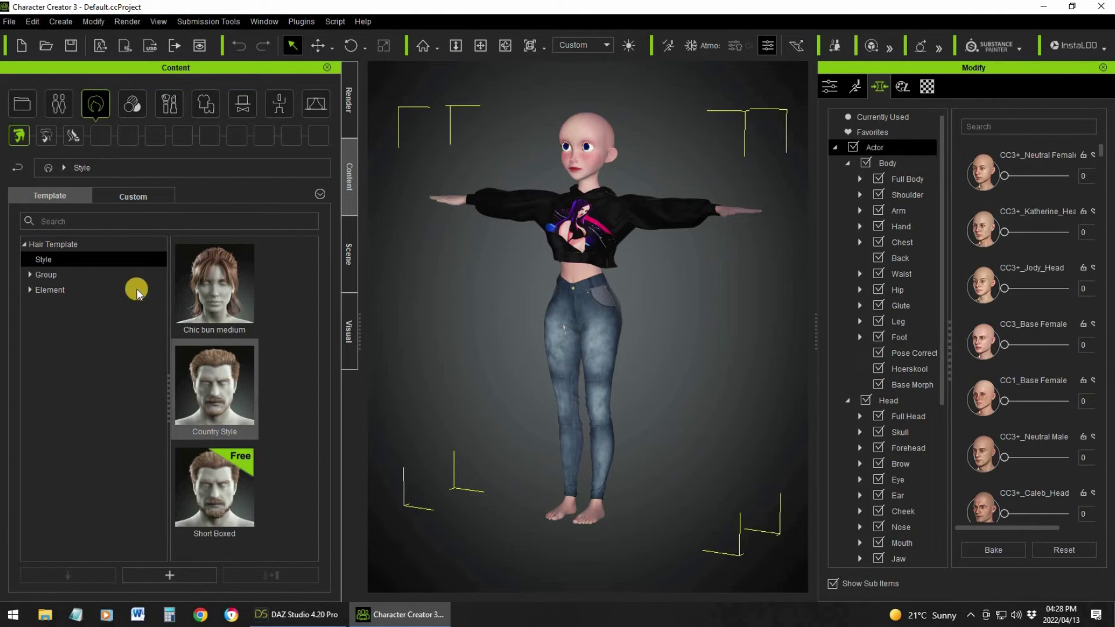
left_click(29, 274)
left_click(27, 274)
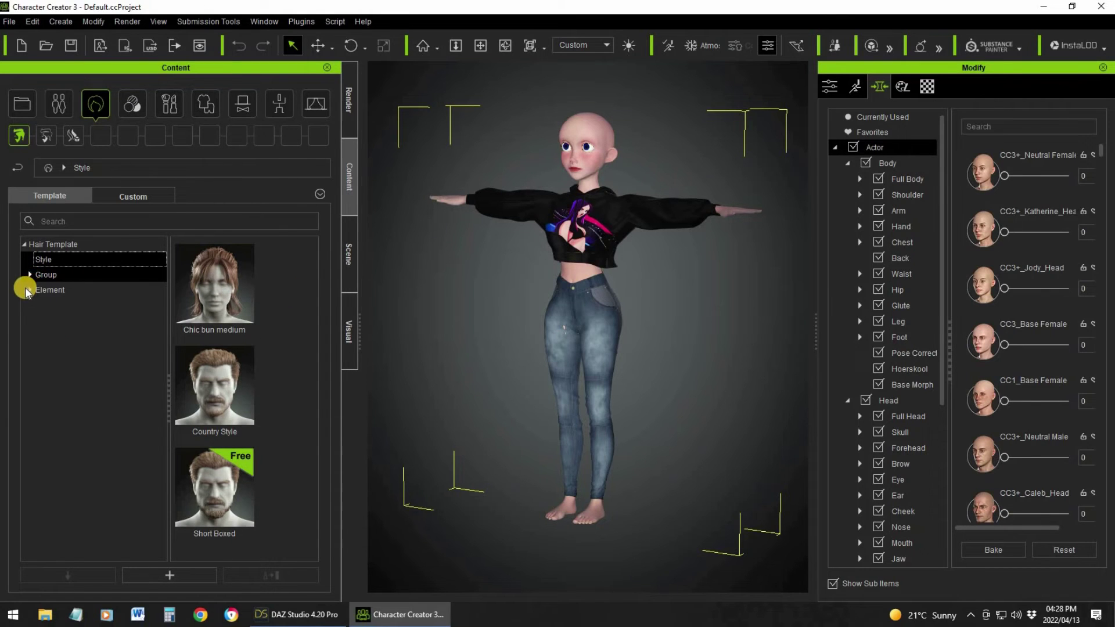
left_click(26, 289)
left_click(32, 290)
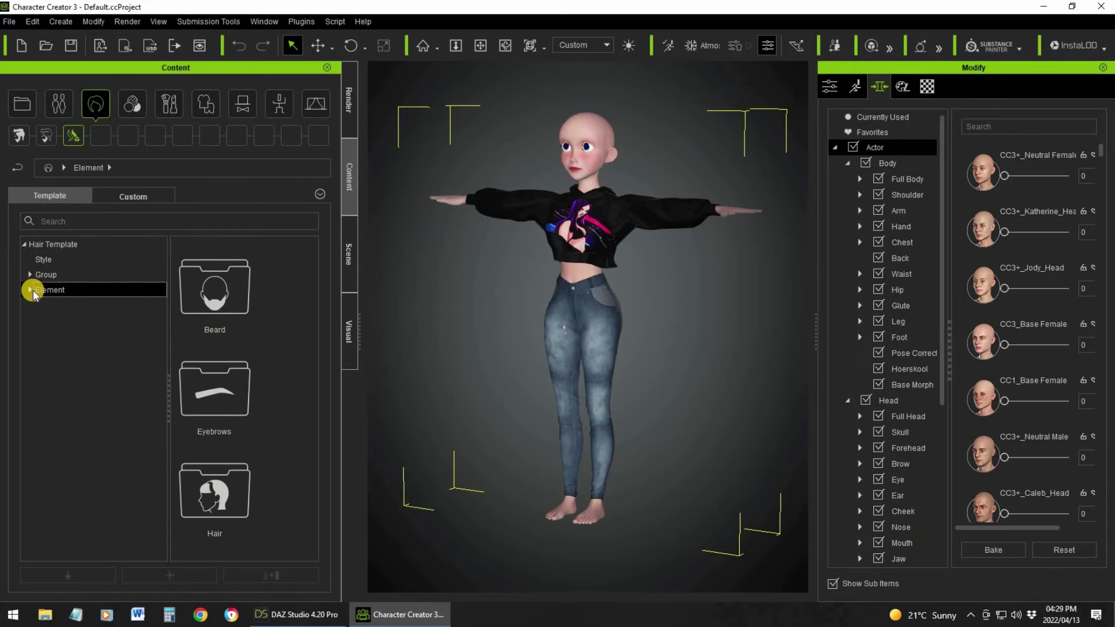
left_click(44, 259)
mouse_move(218, 277)
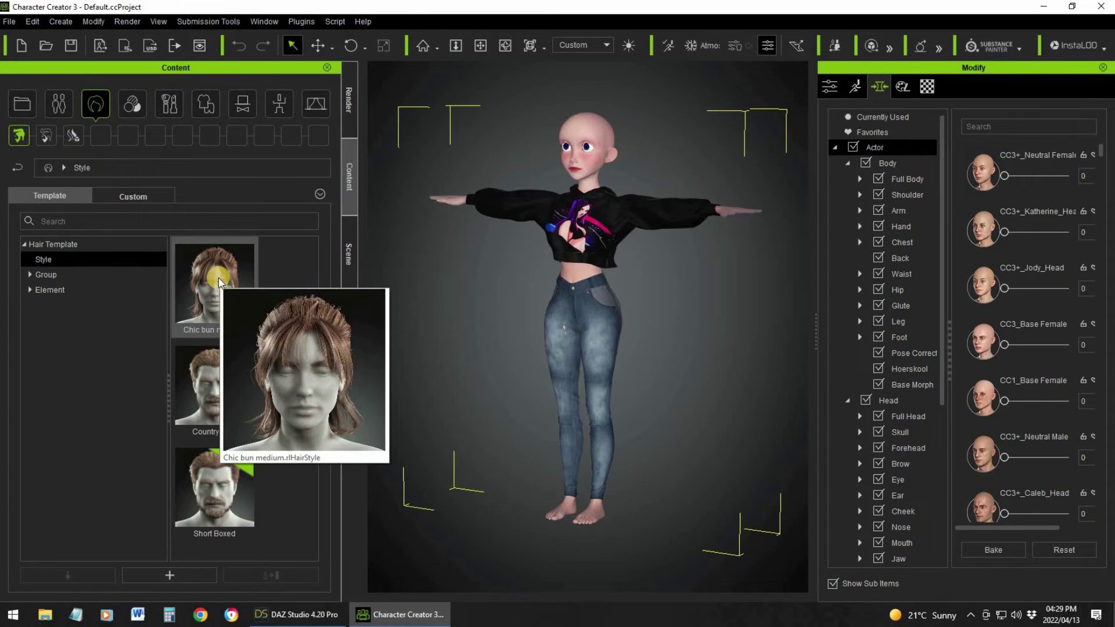
left_click_drag(218, 278, 581, 162)
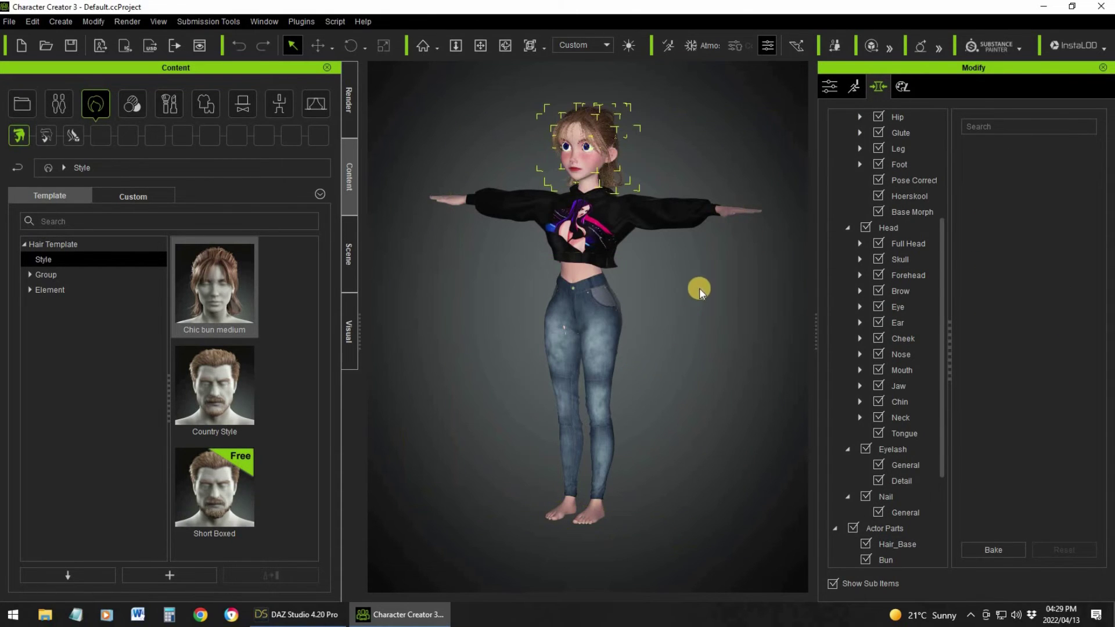
left_click(686, 308)
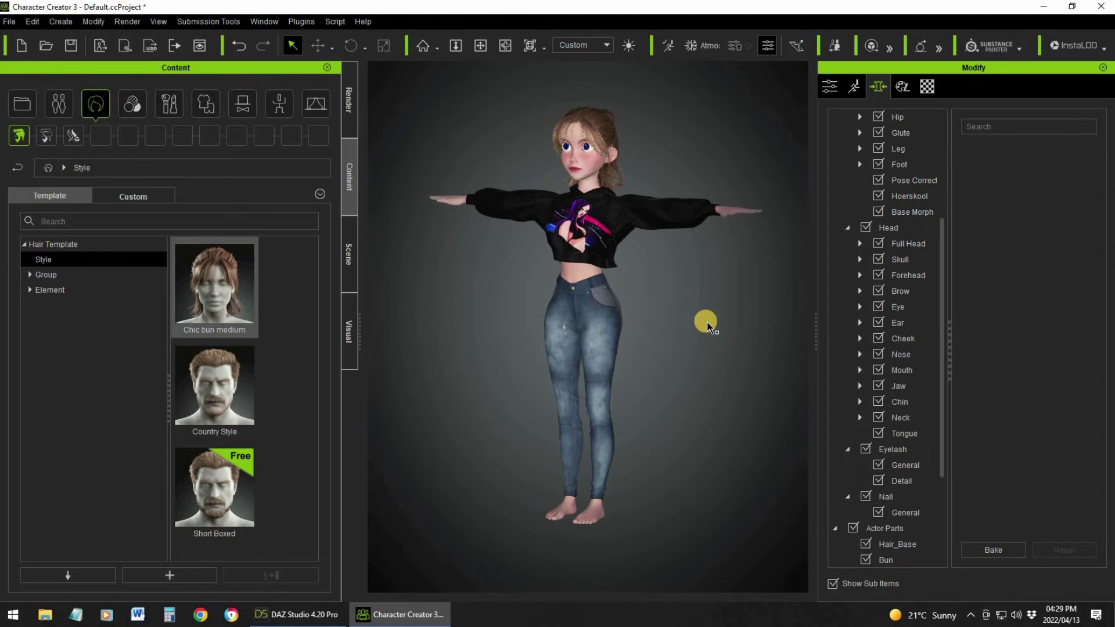
Examine the applied hairstyle on the character from the front, side and back
right_click_drag(524, 341, 581, 348)
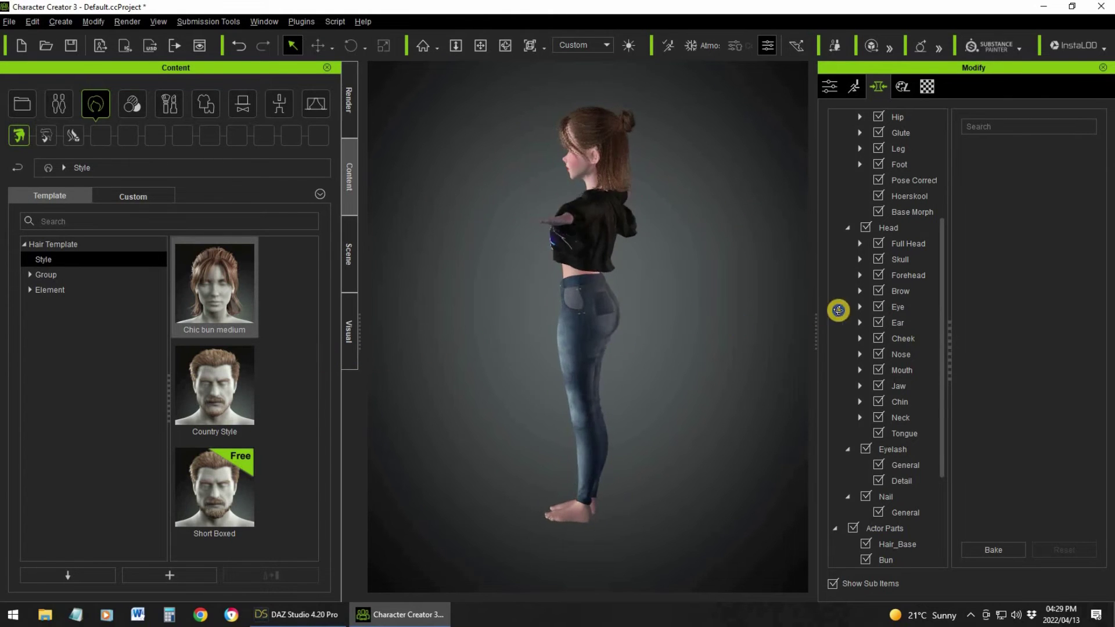
right_click_drag(755, 307, 600, 304)
left_click(856, 289)
right_click_drag(668, 313, 517, 323)
right_click_drag(672, 323, 378, 331)
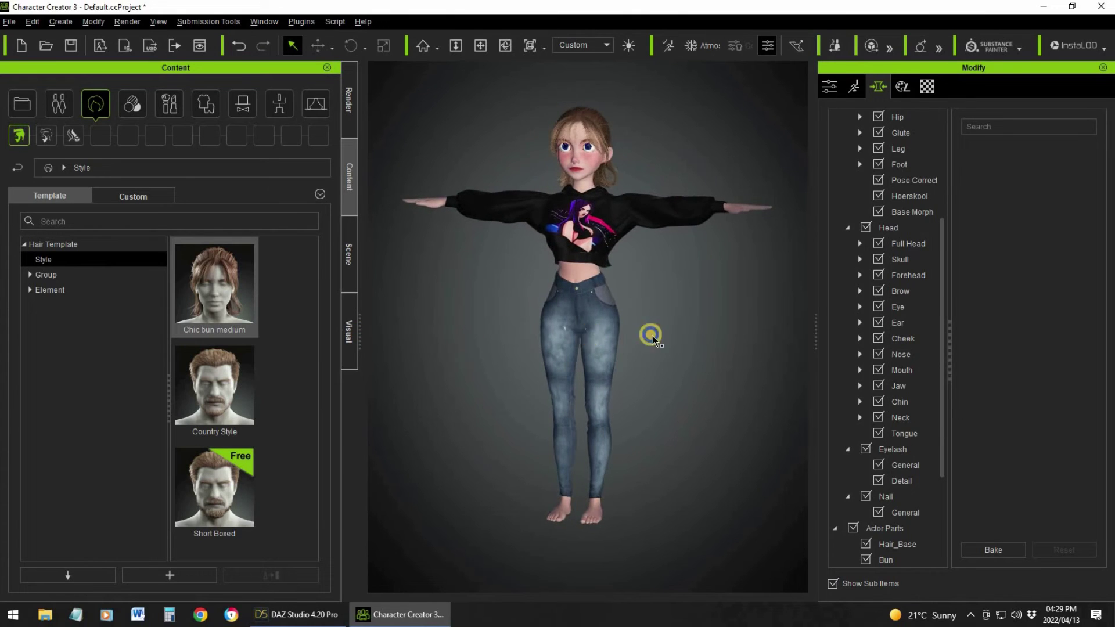
right_click_drag(652, 331, 587, 347)
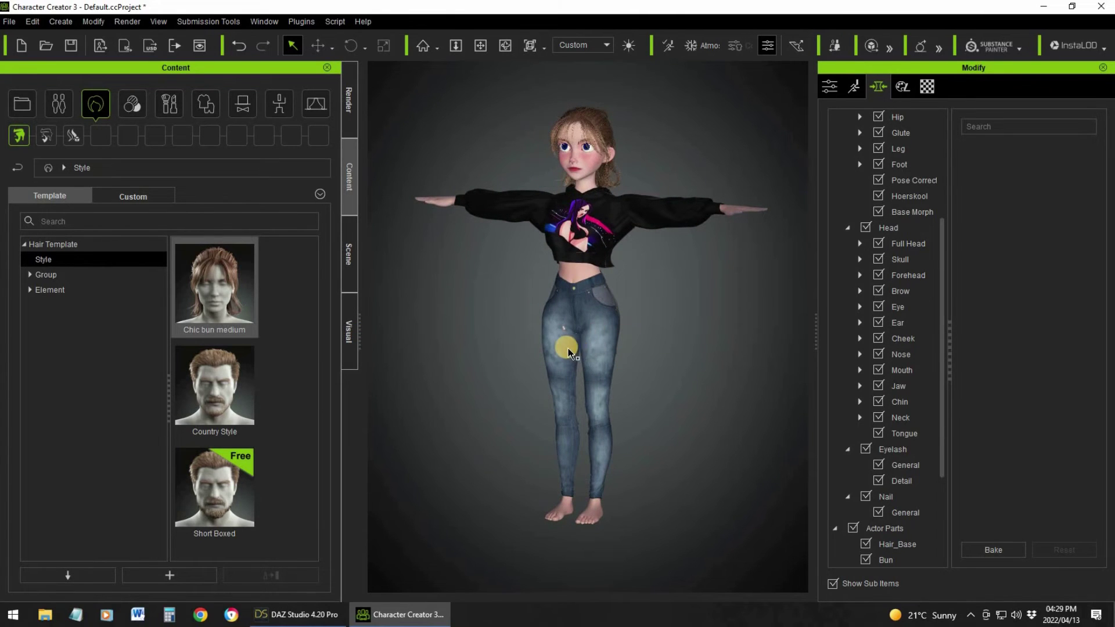
Try a larger Increase Size in the Conform settings of the pants01_14663 cloth, and return it to 0
scroll(584, 332, "up", 10)
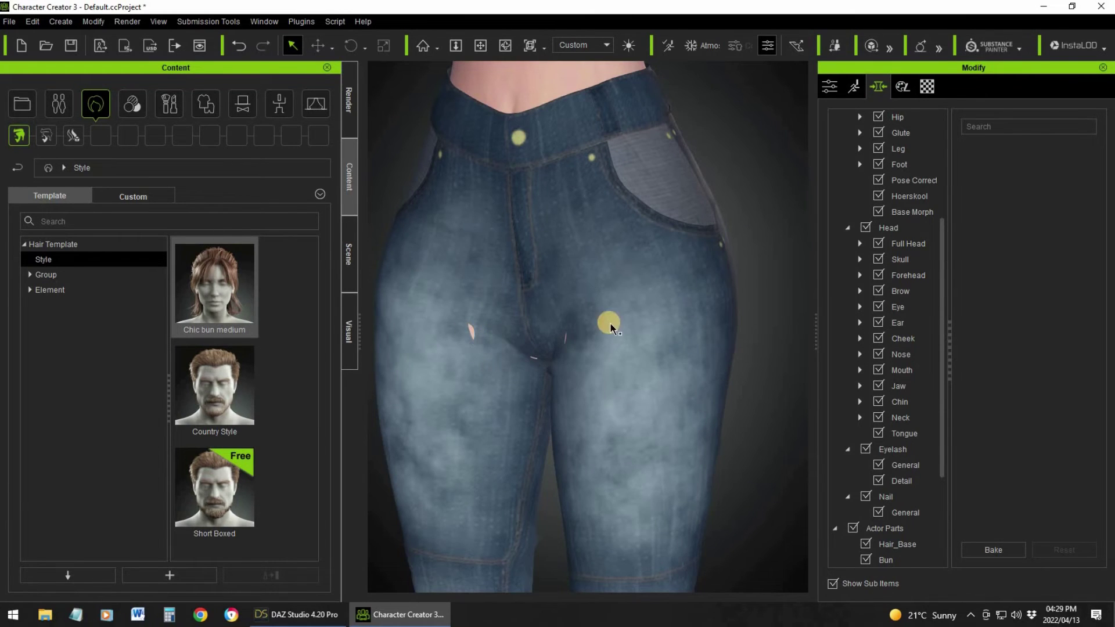
right_click_drag(503, 385, 569, 354)
left_click(830, 86)
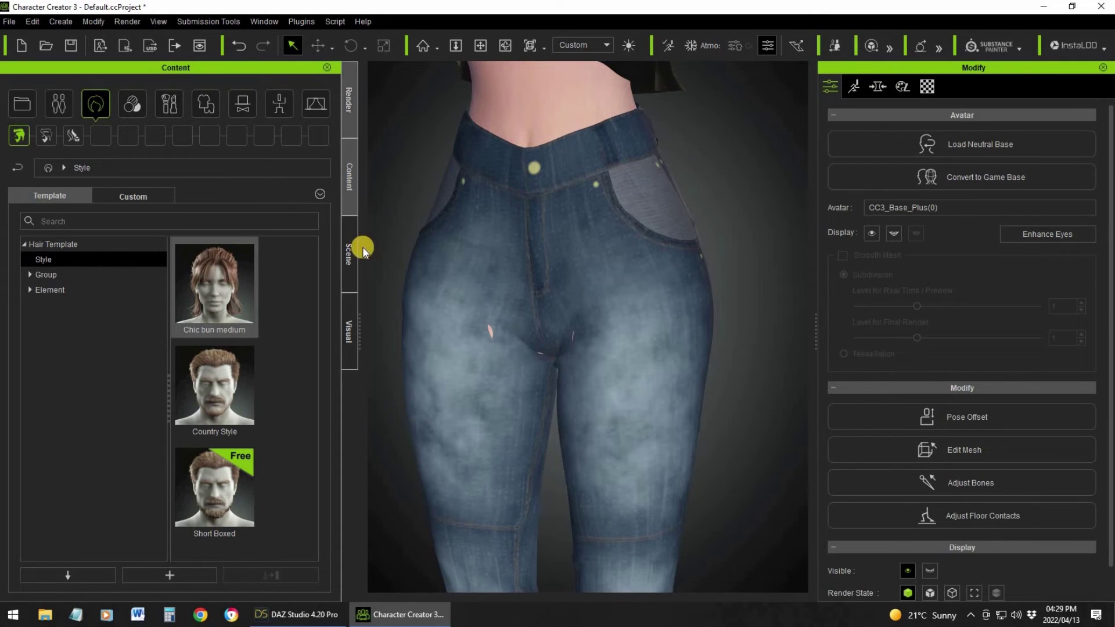
left_click(327, 248)
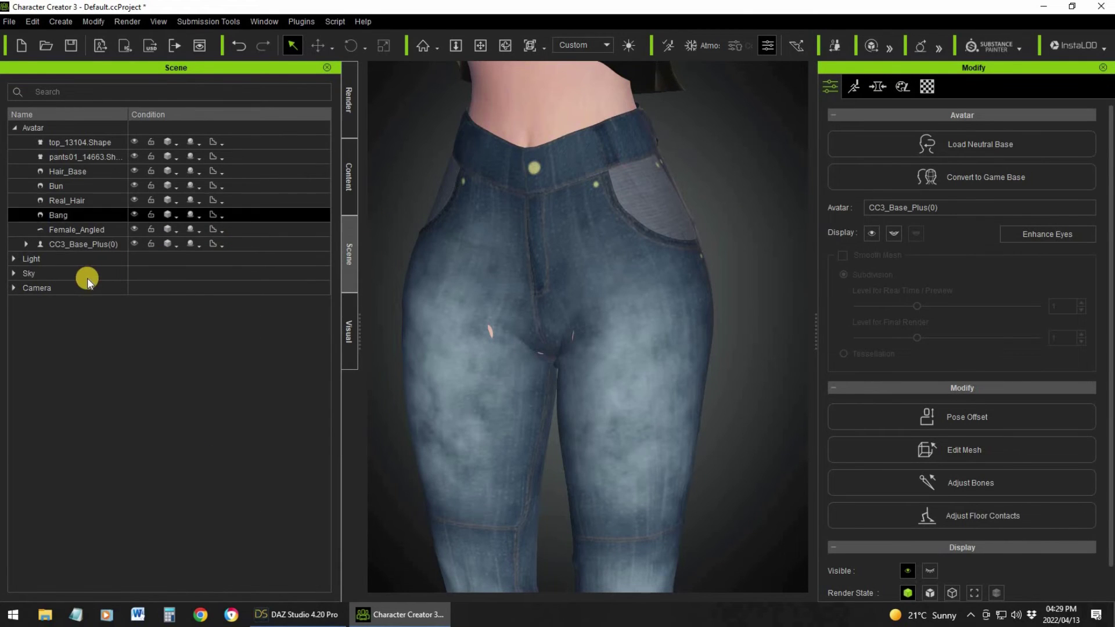
left_click(44, 274)
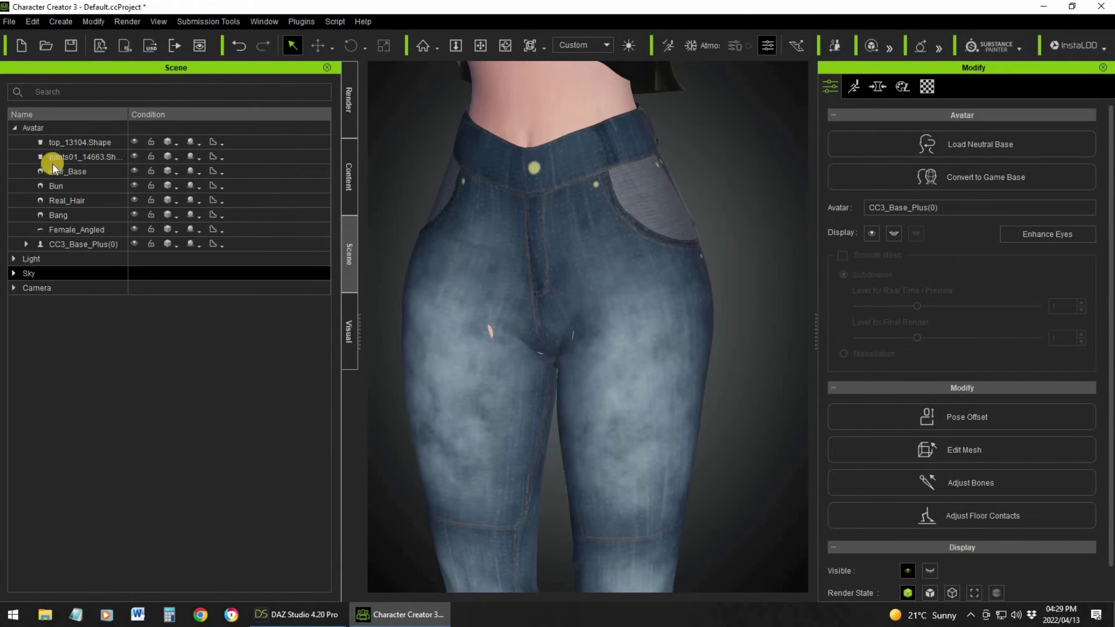
left_click(74, 158)
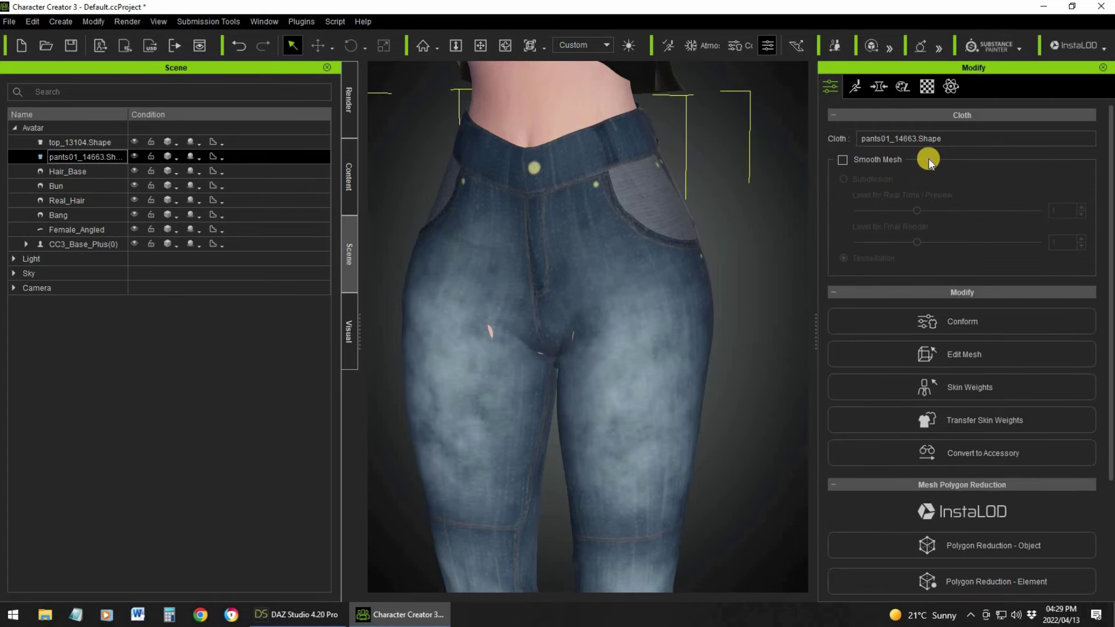
left_click(986, 330)
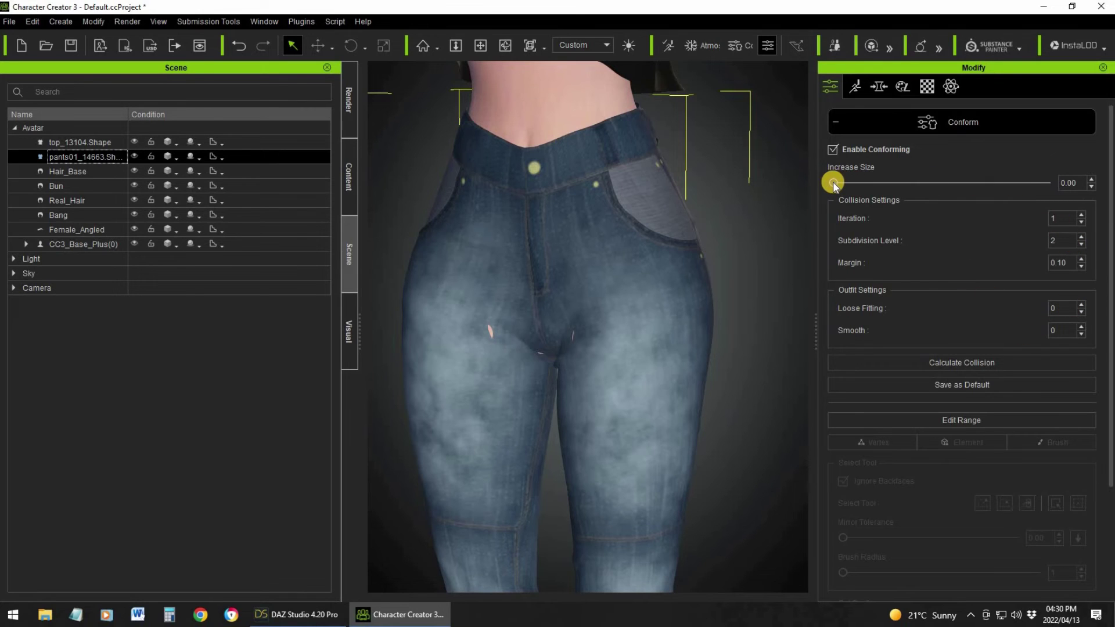
left_click(850, 183)
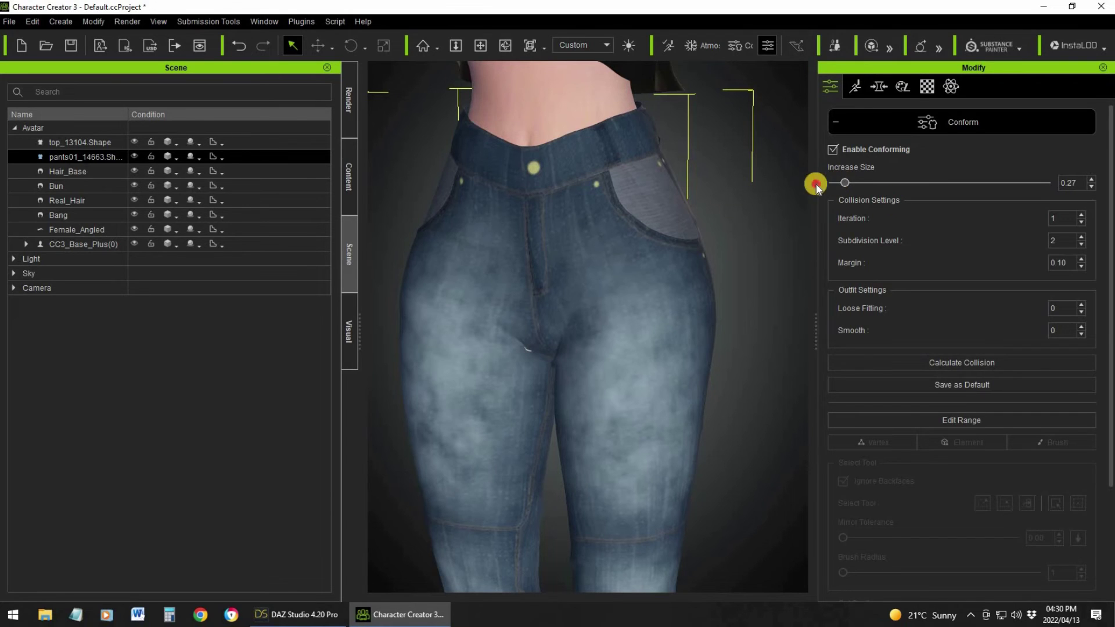
scroll(726, 227, "down", 5)
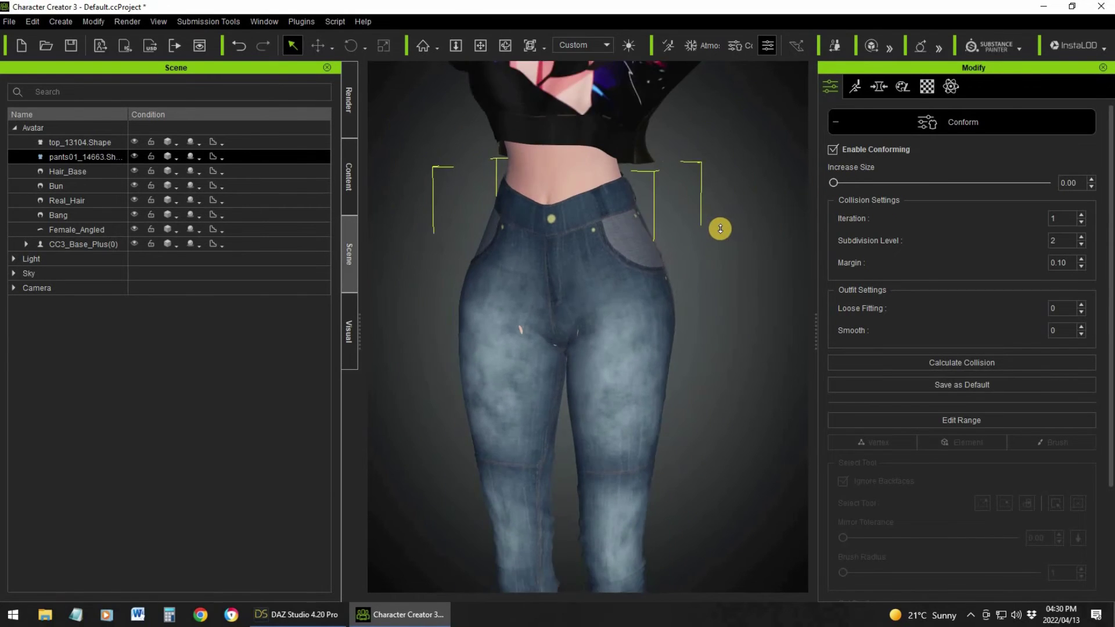
scroll(720, 228, "down", 3)
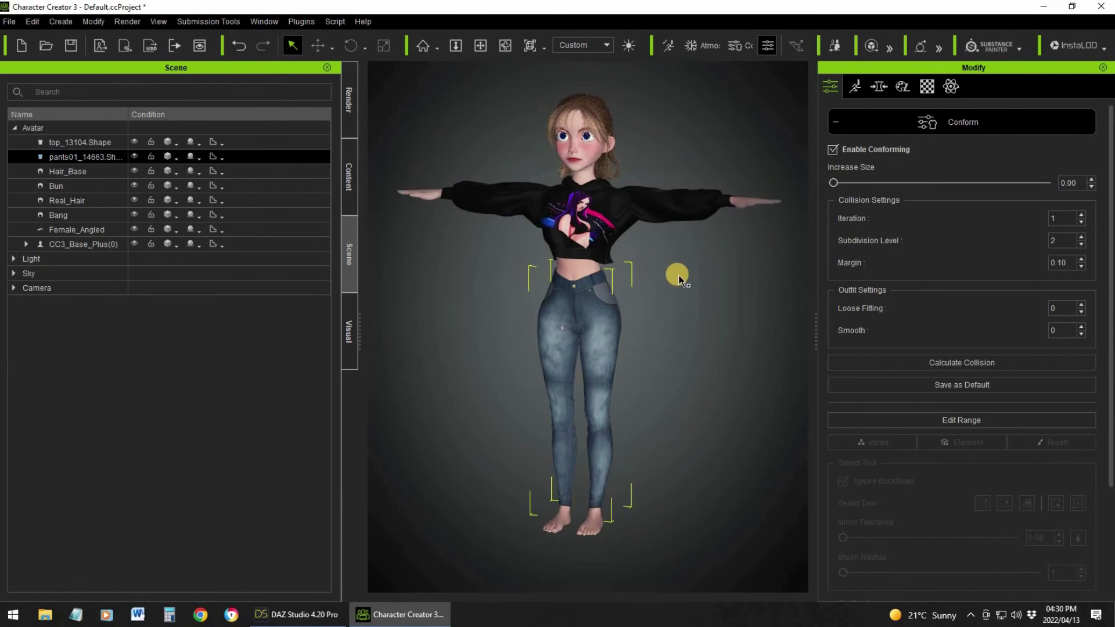
left_click(646, 280)
left_click_drag(763, 278, 527, 245)
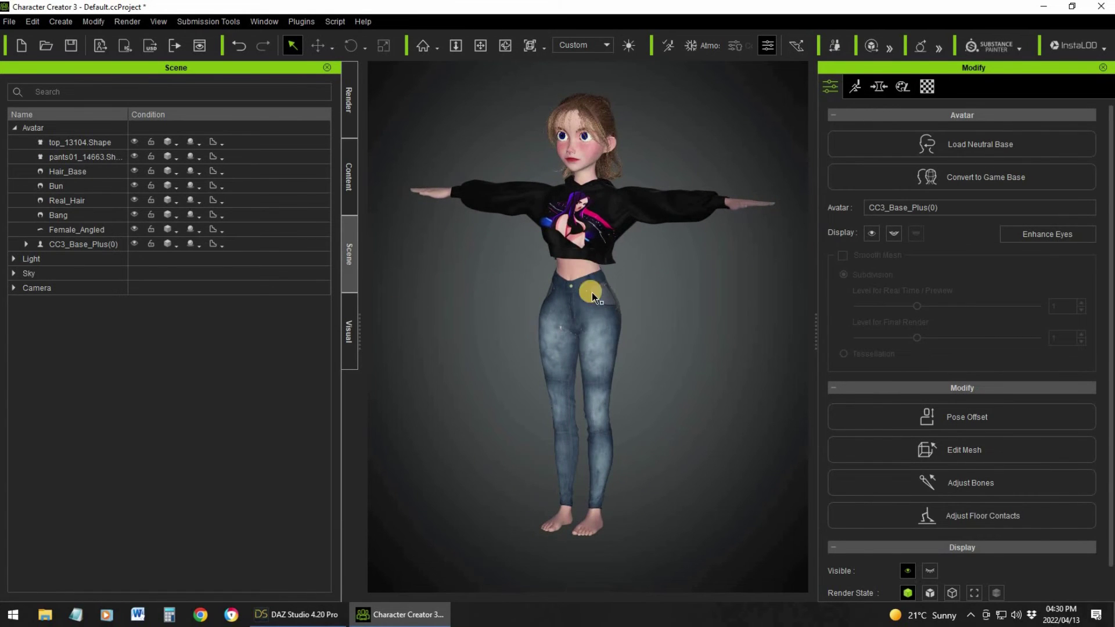
Collapse the unneeded morph categories of the avatar and show the Eye morphs under Head
left_click(879, 87)
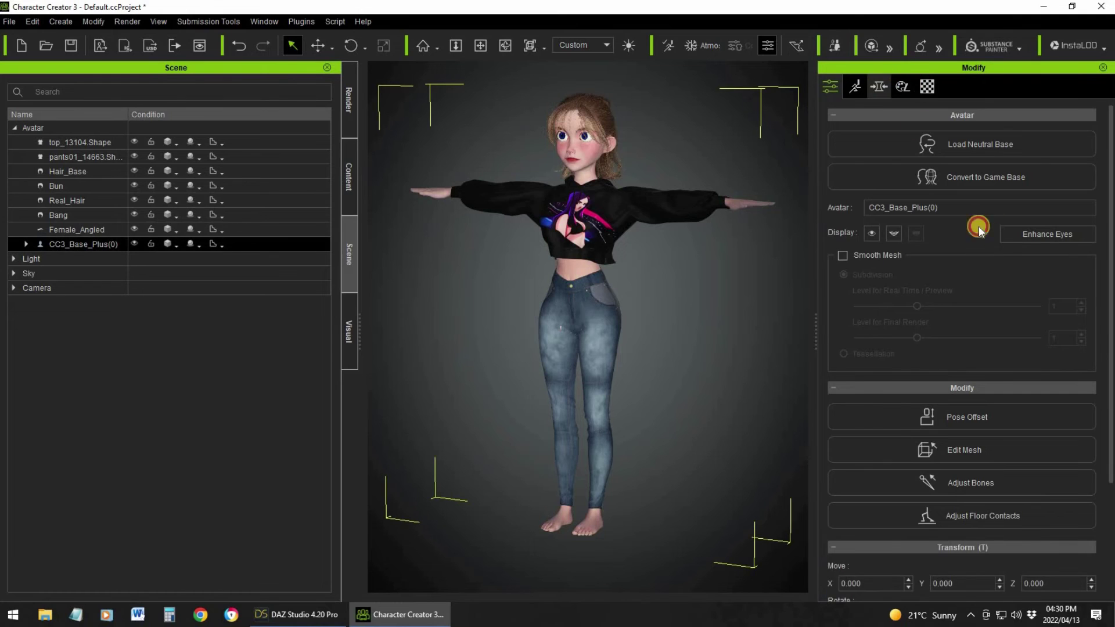
left_click(849, 133)
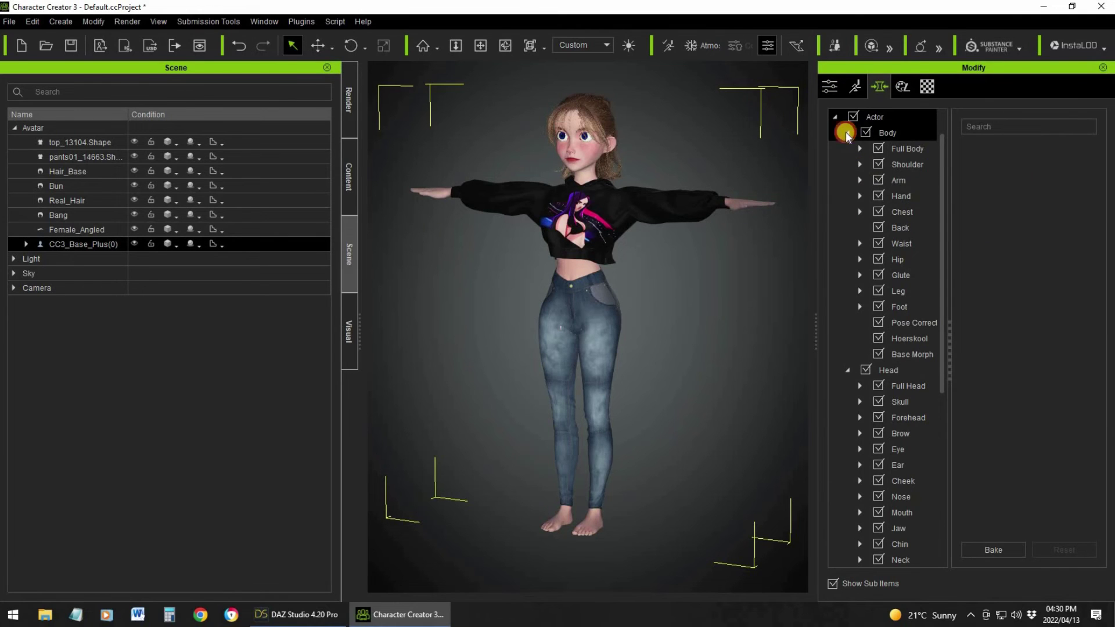
left_click(847, 132)
left_click(845, 150)
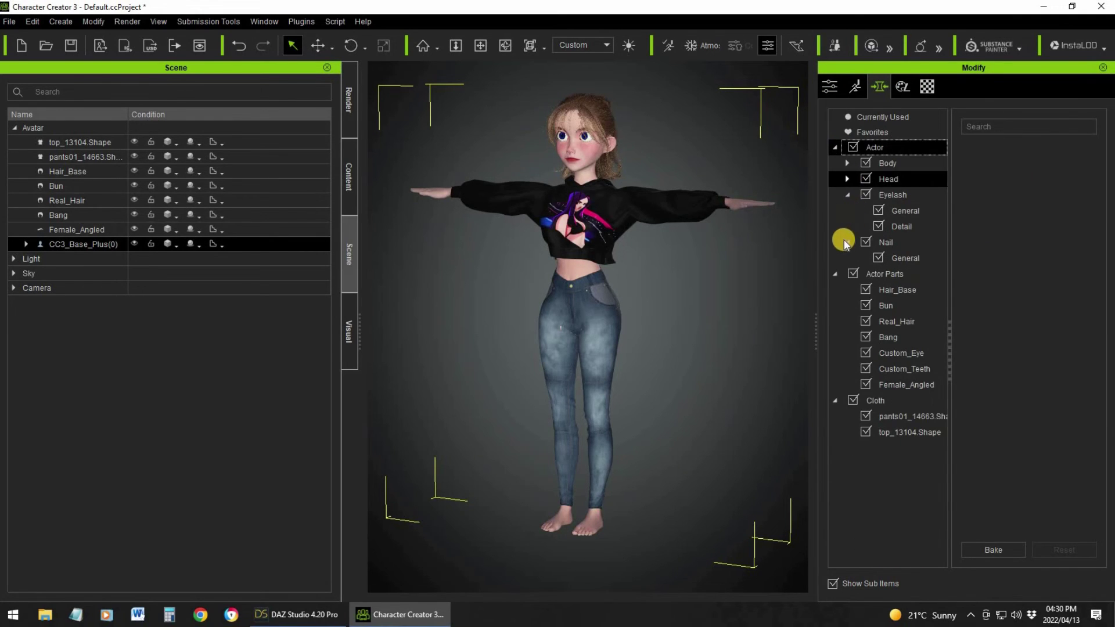
left_click(838, 275)
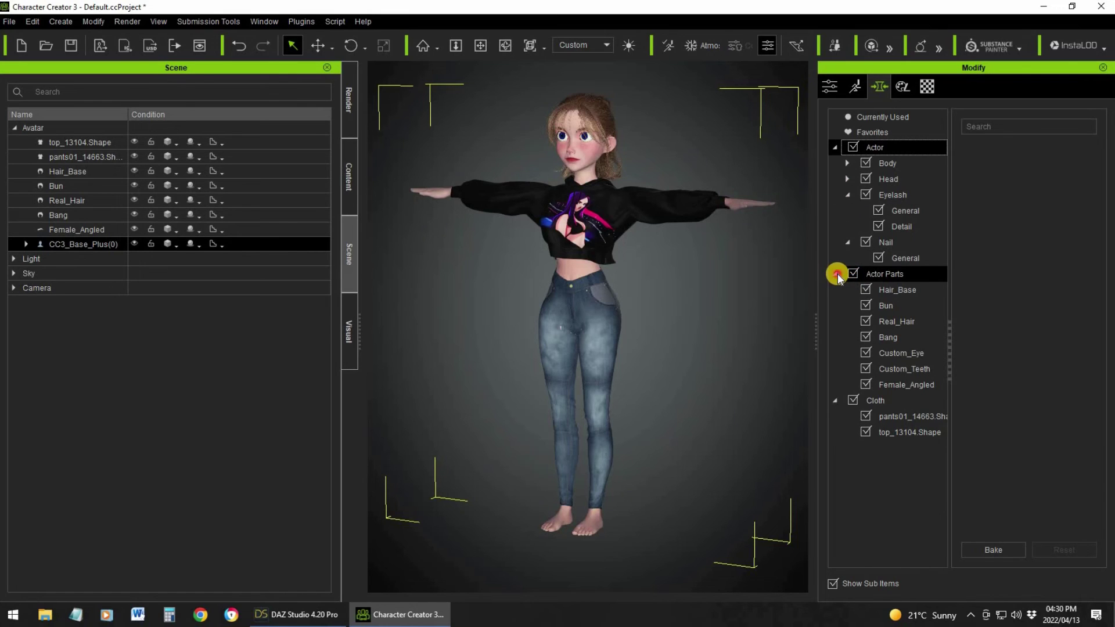
left_click(835, 290)
left_click(847, 196)
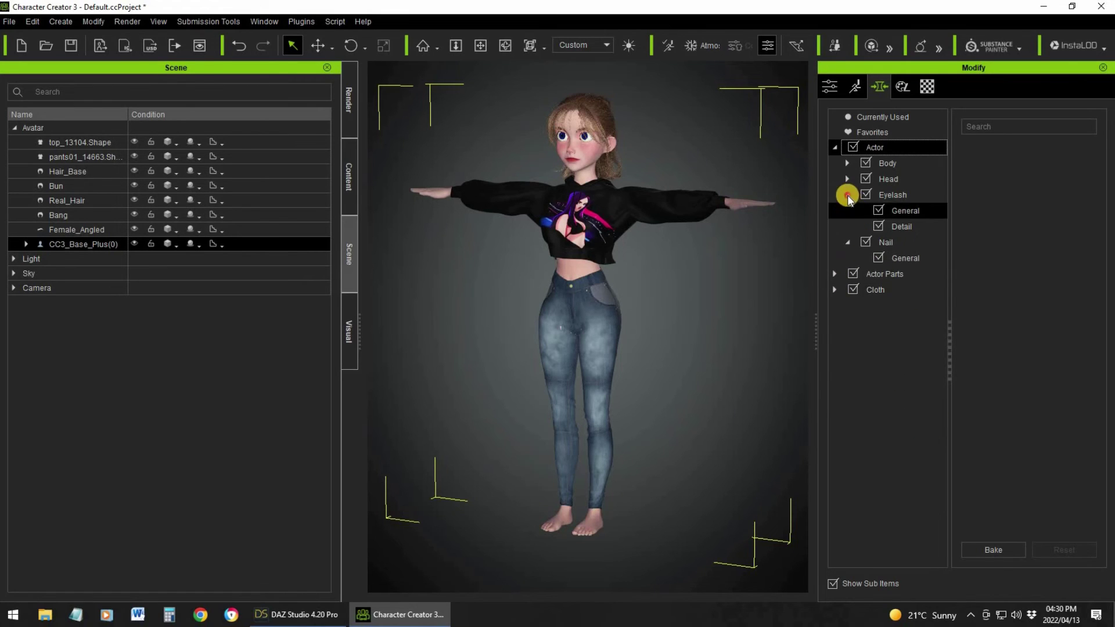
left_click(847, 211)
left_click(847, 180)
left_click(873, 258)
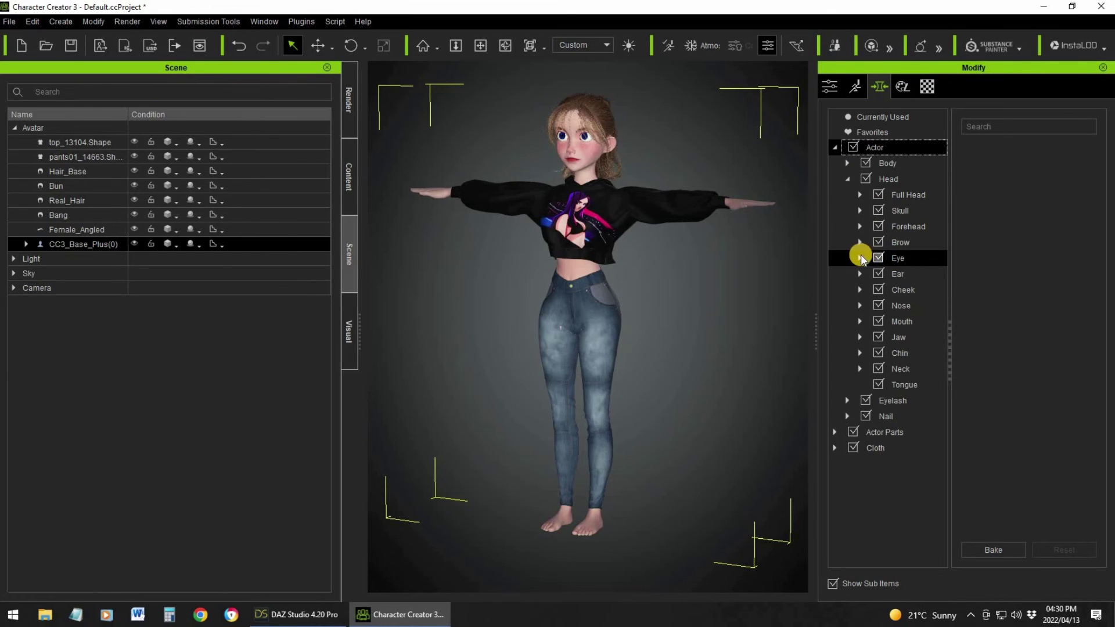
left_click(861, 257)
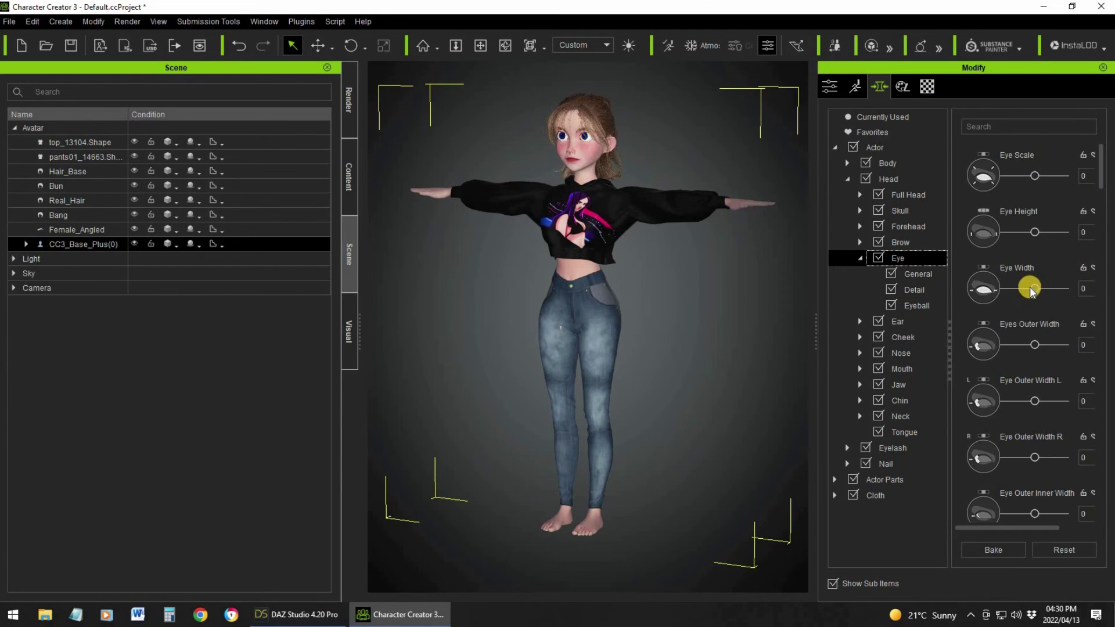
Try the Eye Width morph at both extremes and return it to 0
left_click_drag(981, 290, 998, 288)
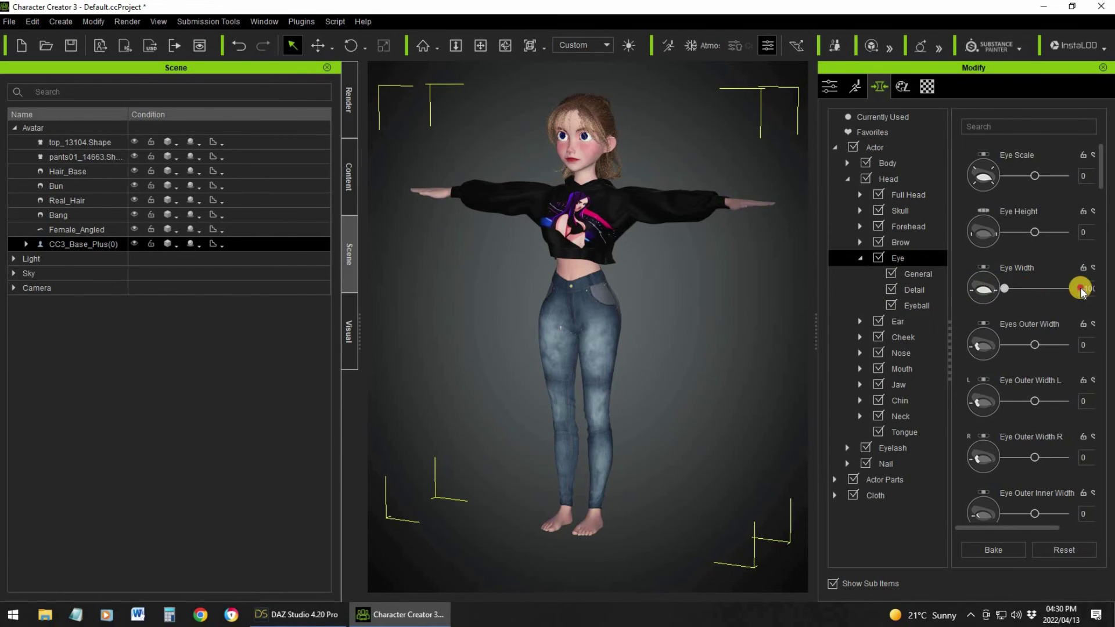
scroll(740, 268, "up", 8)
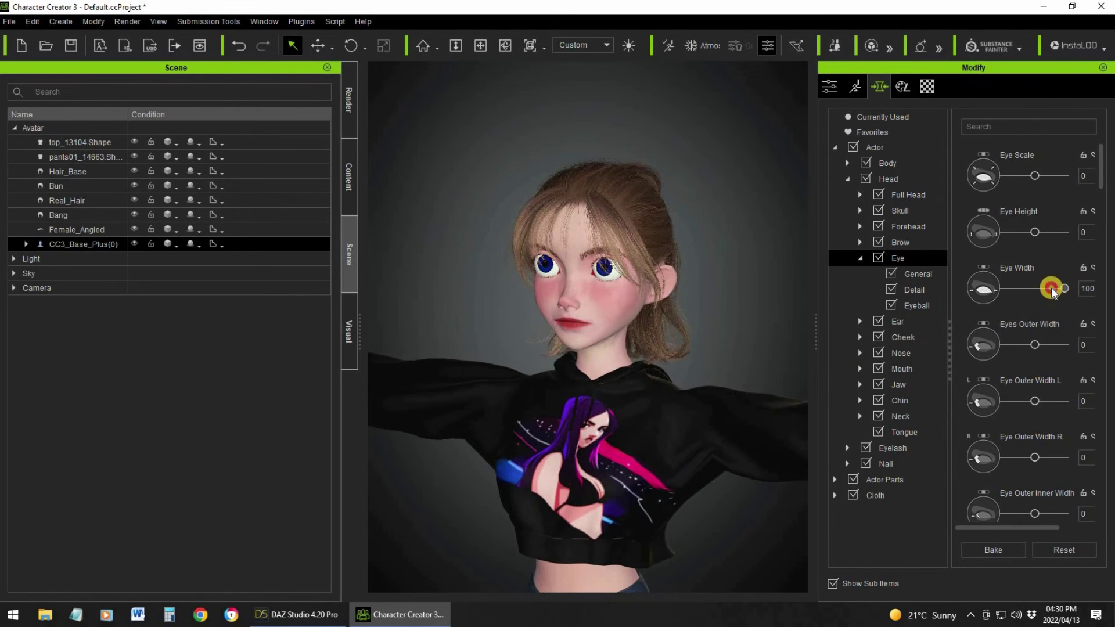
left_click_drag(1025, 290, 1026, 292)
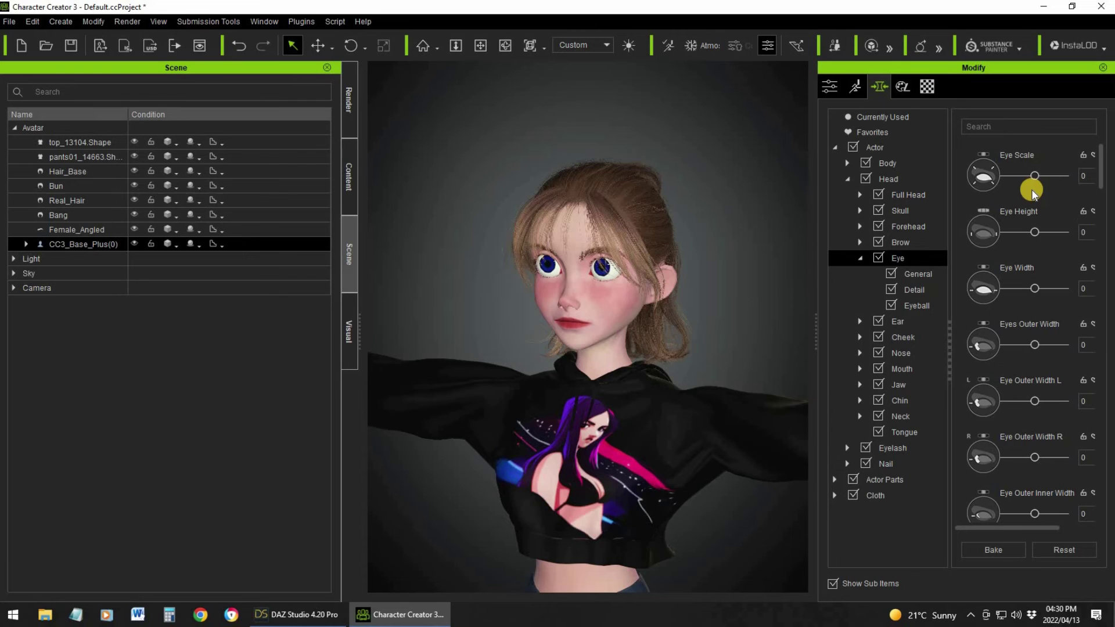
Test the Eye Scale morph at its extremes and set it to -18
left_click_drag(982, 187, 979, 189)
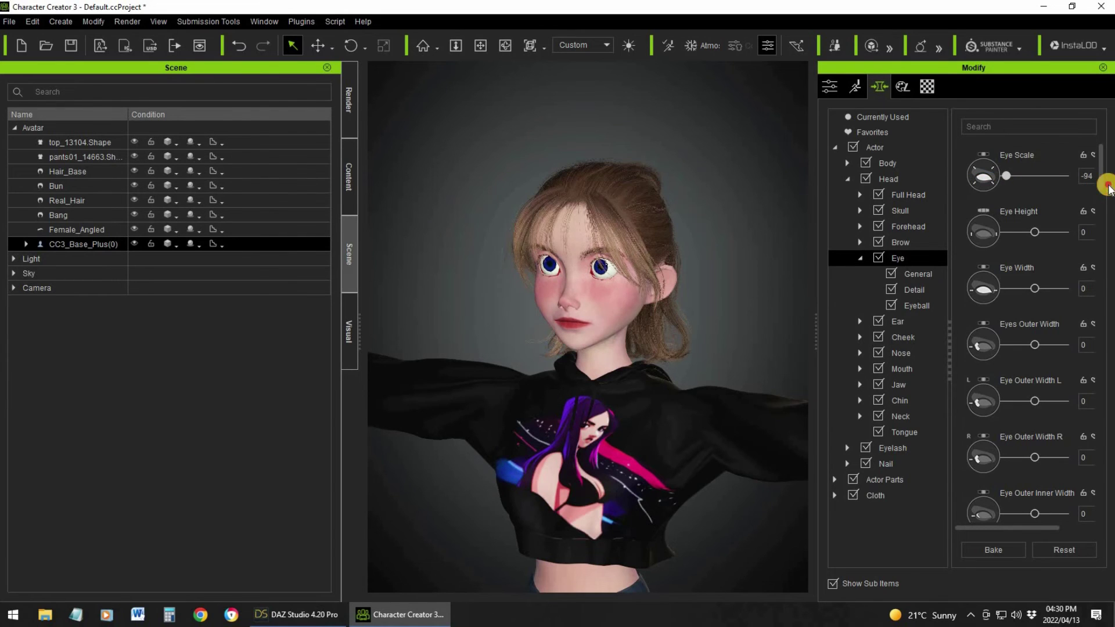
left_click_drag(1108, 187, 1108, 187)
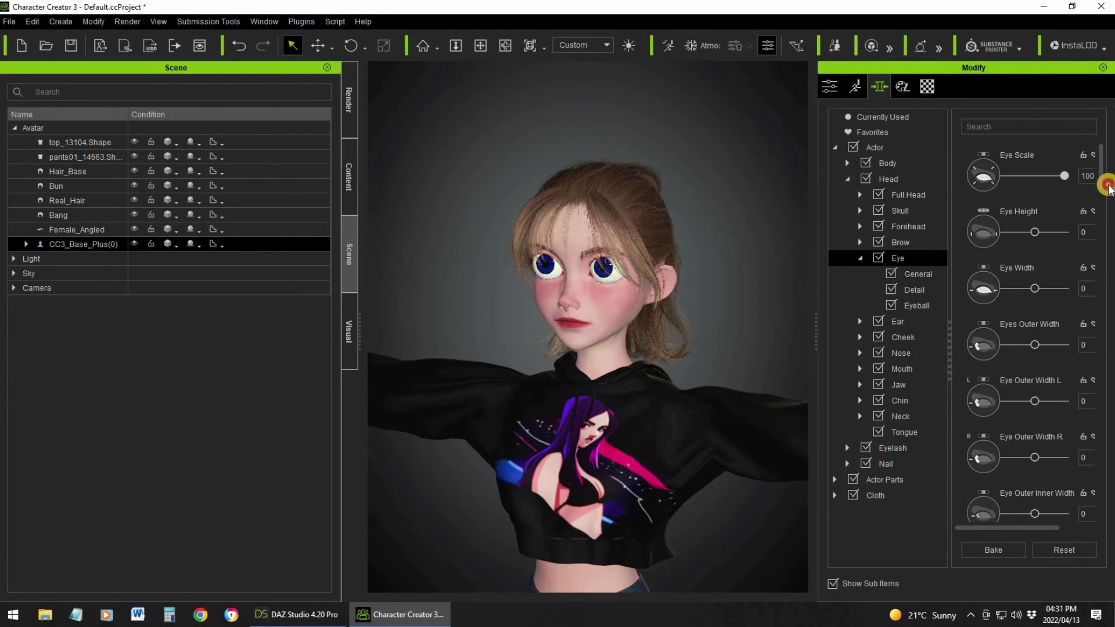
left_click(1030, 189)
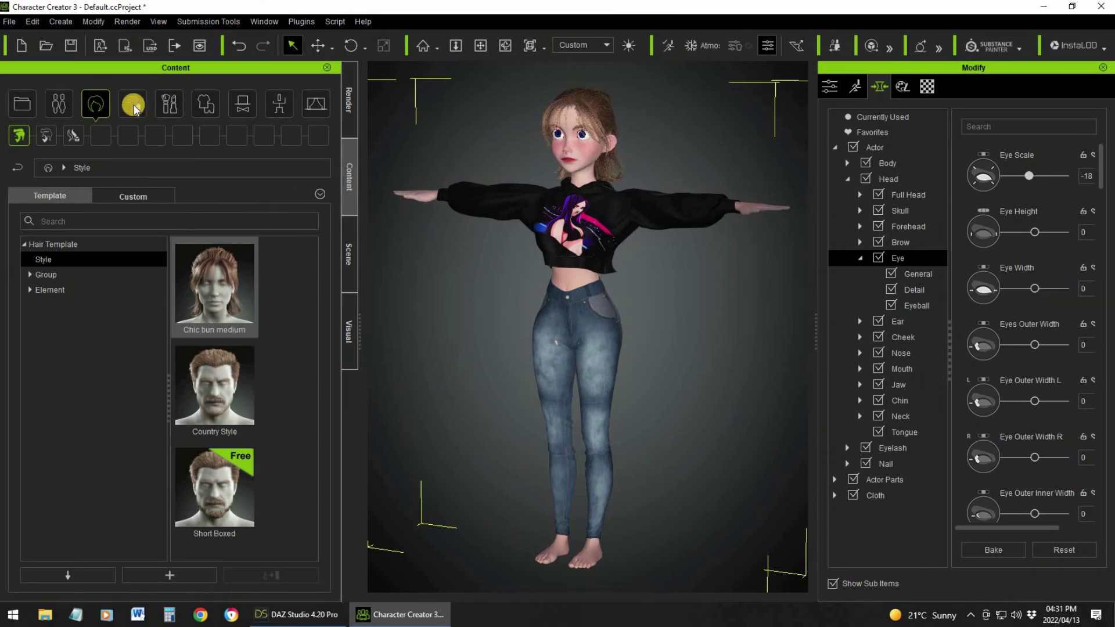
Browse the custom and template cloth libraries for shoes, checking the PRCCF and PRCCM folders, and show all Shoes templates
left_click(206, 106)
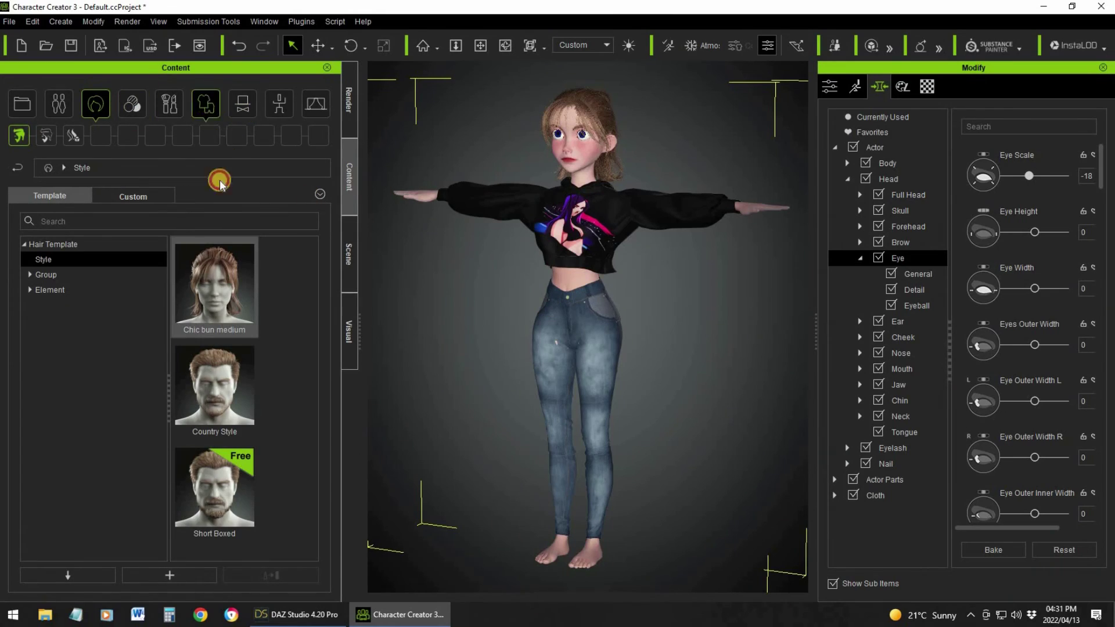
left_click(135, 196)
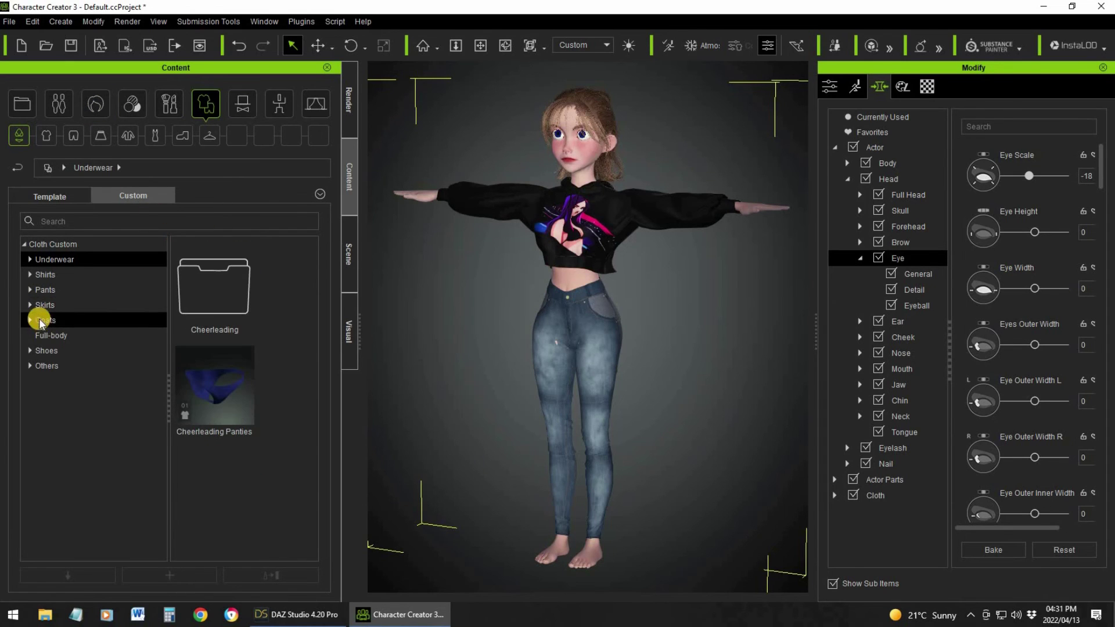
left_click(29, 352)
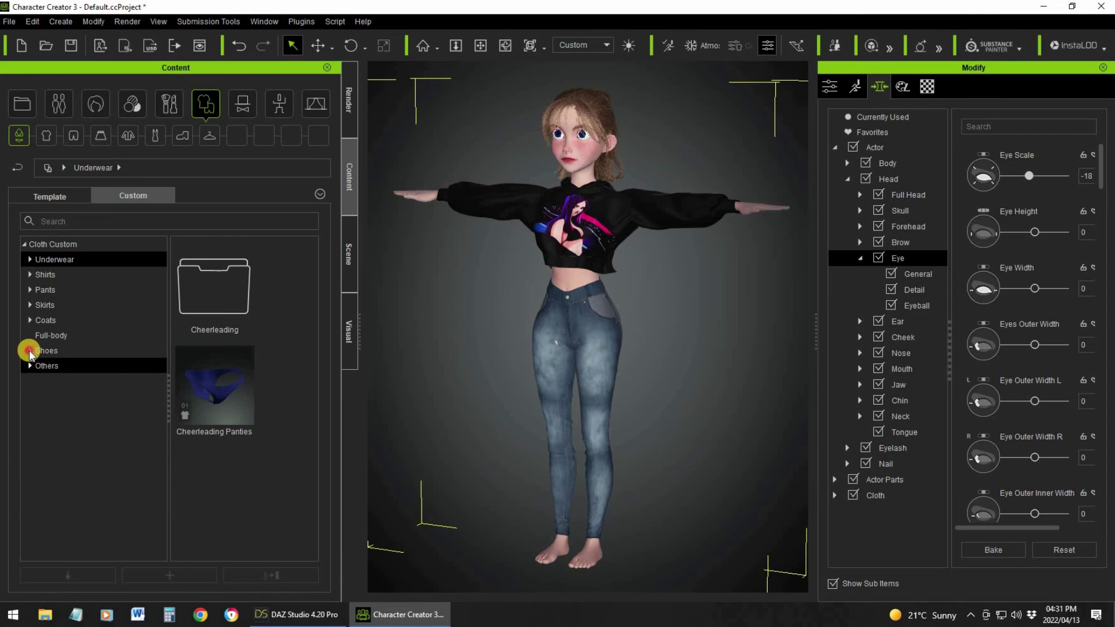
left_click(59, 202)
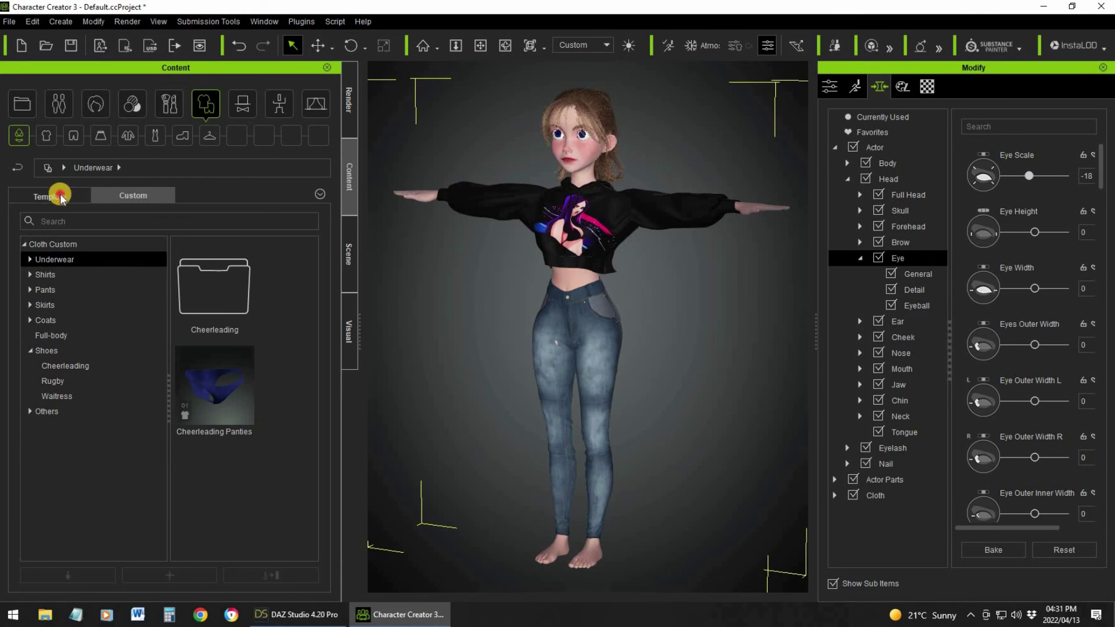
left_click(29, 352)
left_click(69, 368)
left_click(70, 382)
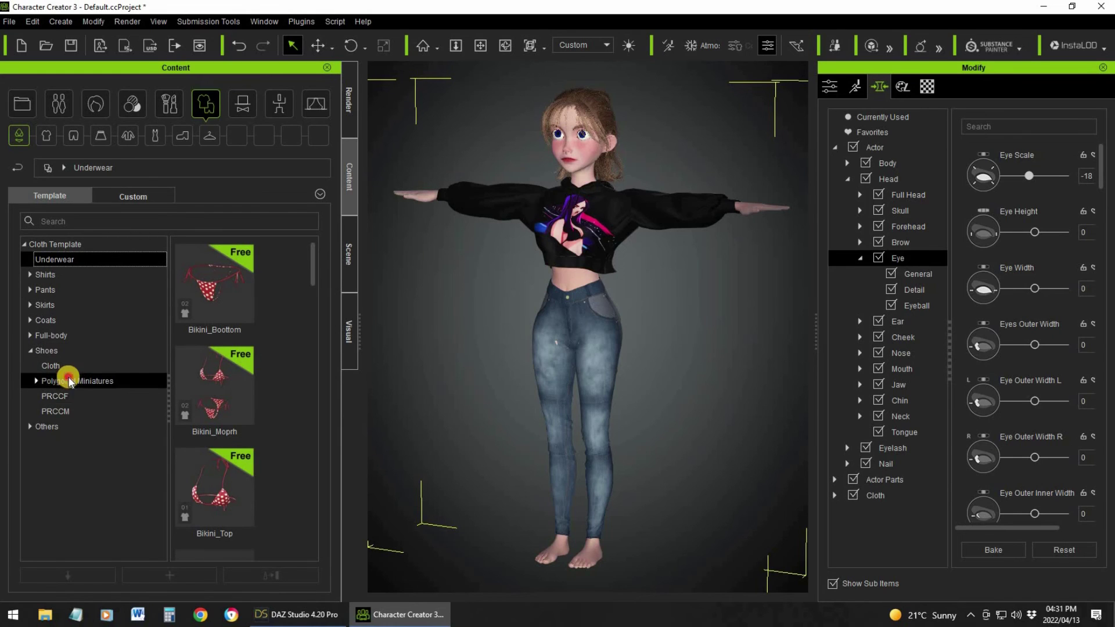
left_click(62, 396)
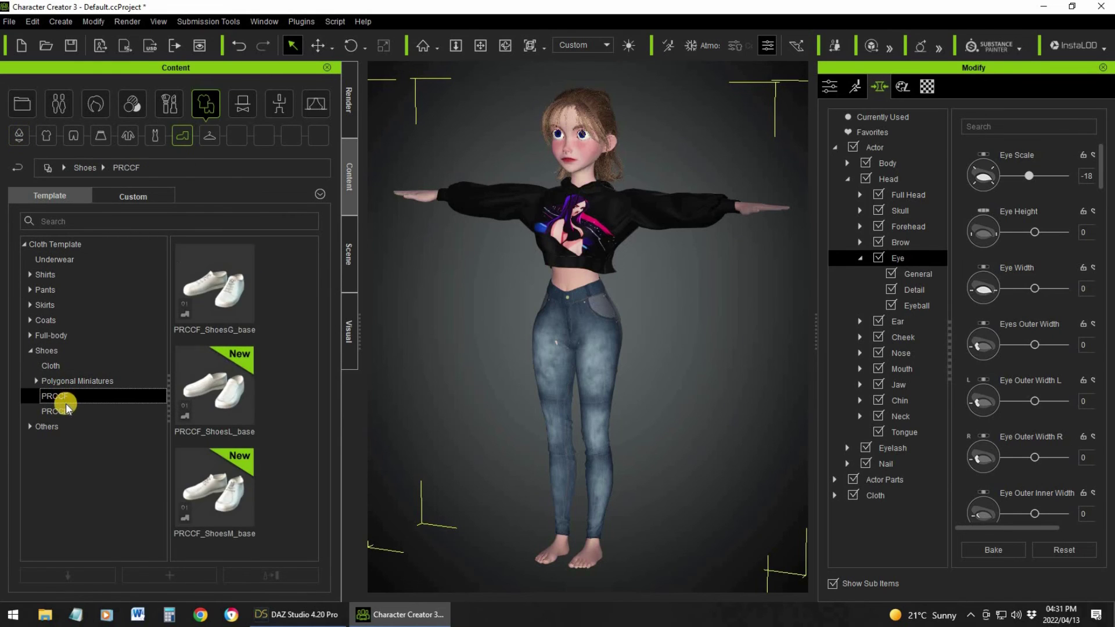
left_click(57, 411)
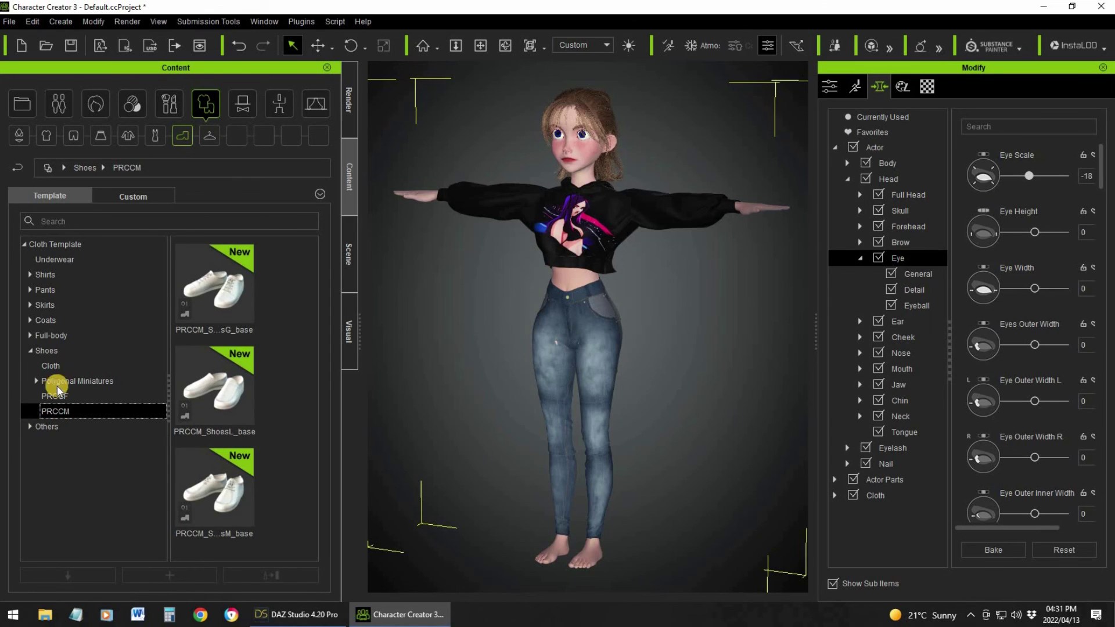
left_click(53, 352)
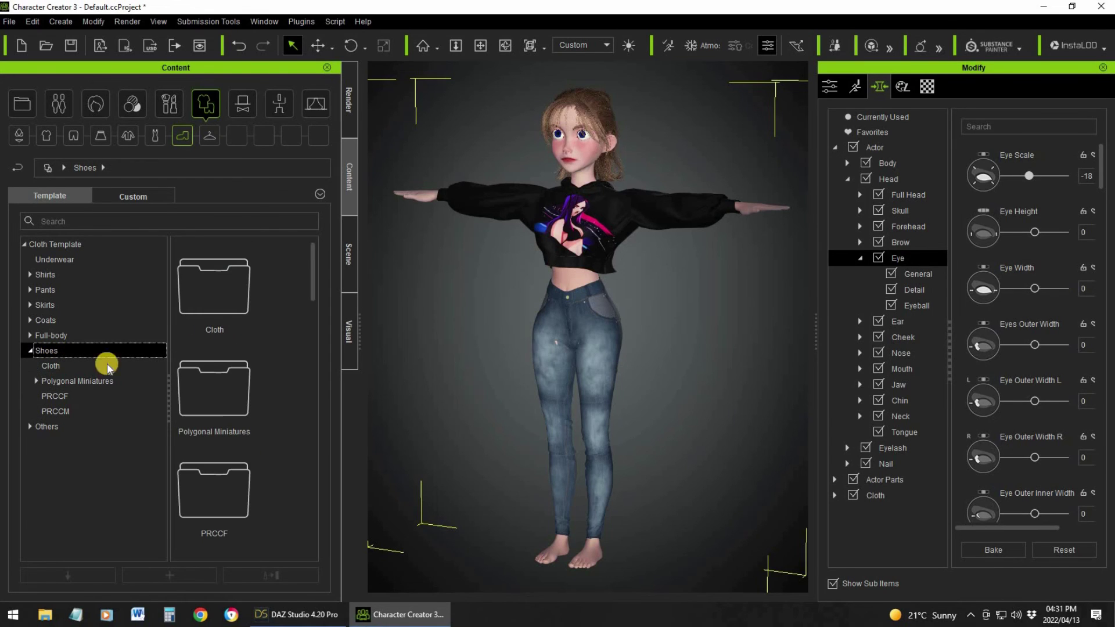
Put the Punk_Strap_Boots from the Shoes templates on the character and deselect them to inspect the fit
left_click_drag(315, 273, 317, 525)
left_click(230, 515)
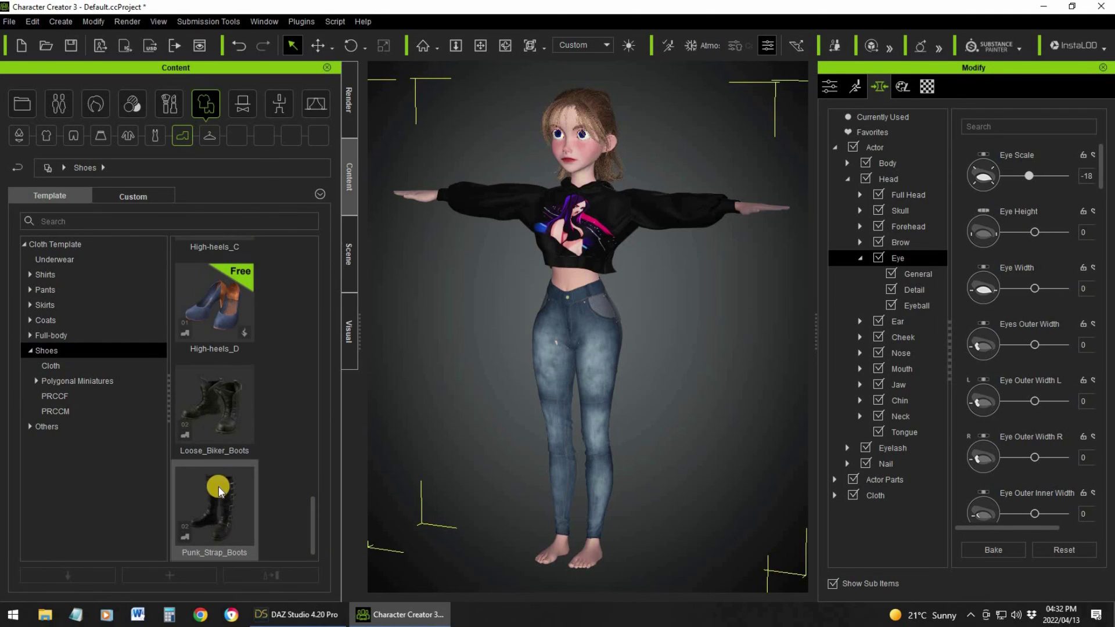
left_click_drag(221, 495, 463, 416)
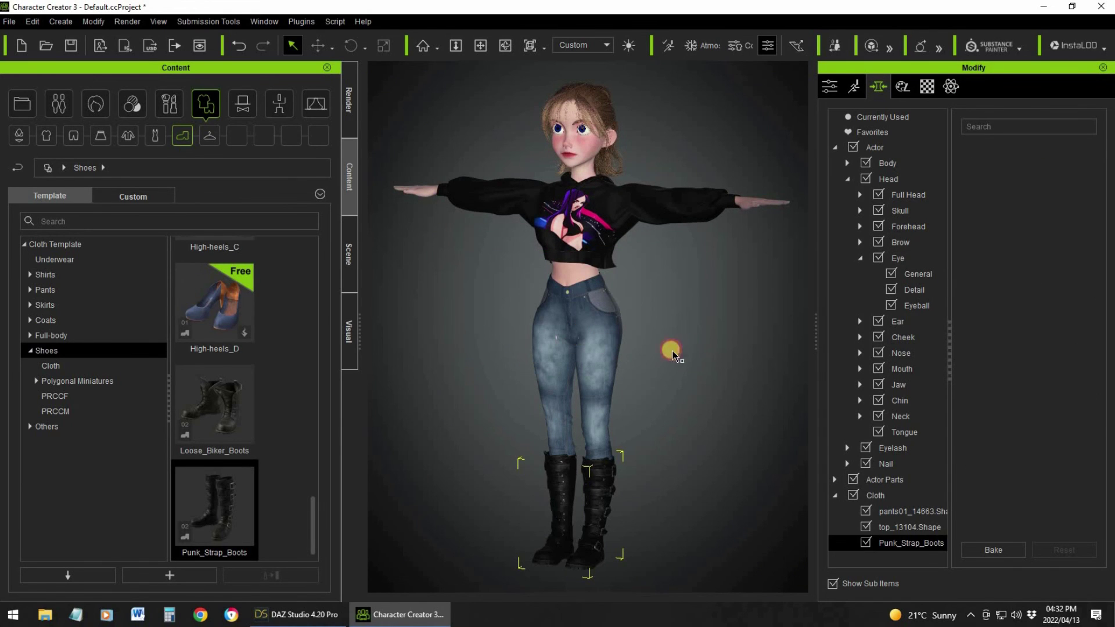
left_click(696, 352)
right_click_drag(687, 346, 490, 346)
right_click_drag(769, 321, 410, 365)
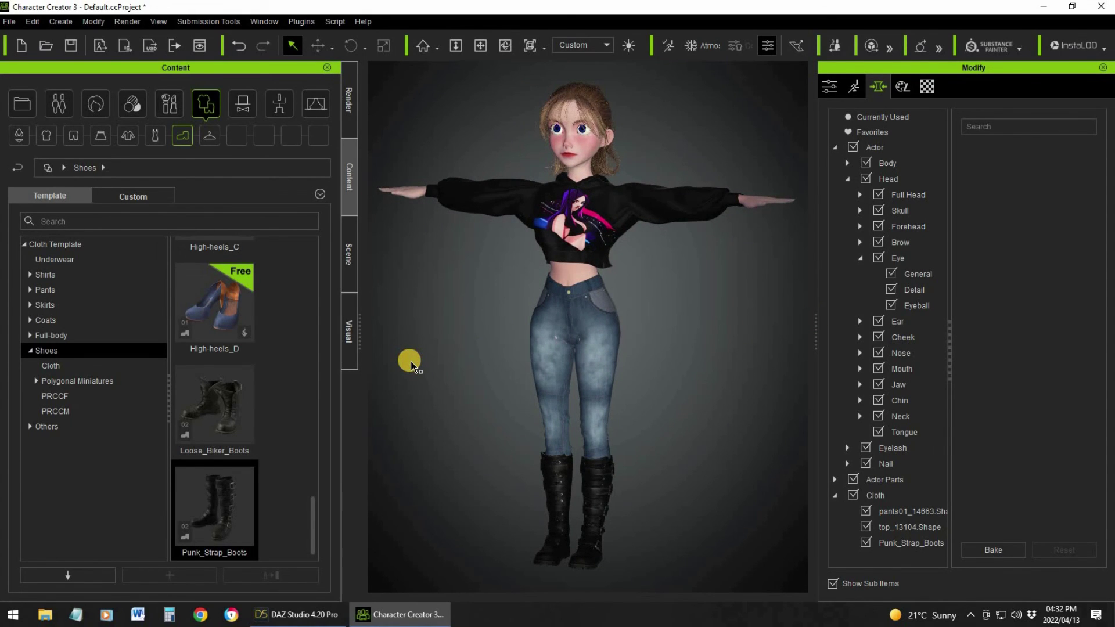